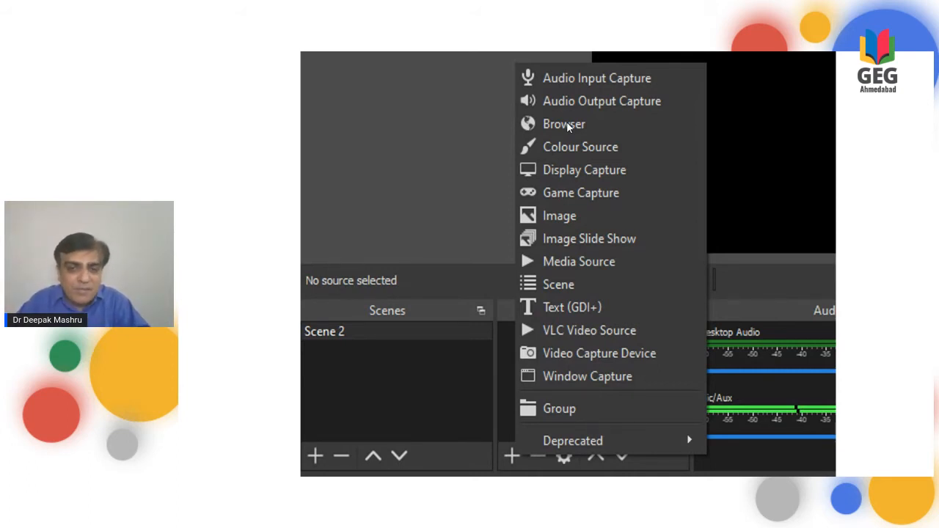
# Switch away from the presentation, search the computer for "obs" and launch OBS Studio.
pyautogui.hotkey('alt', 'Tab')
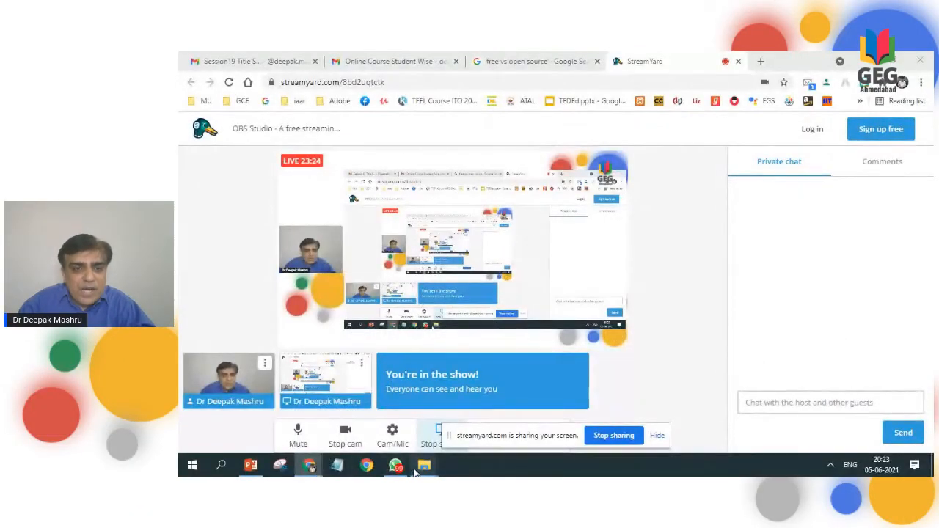
pyautogui.moveTo(410, 464)
pyautogui.press('super')
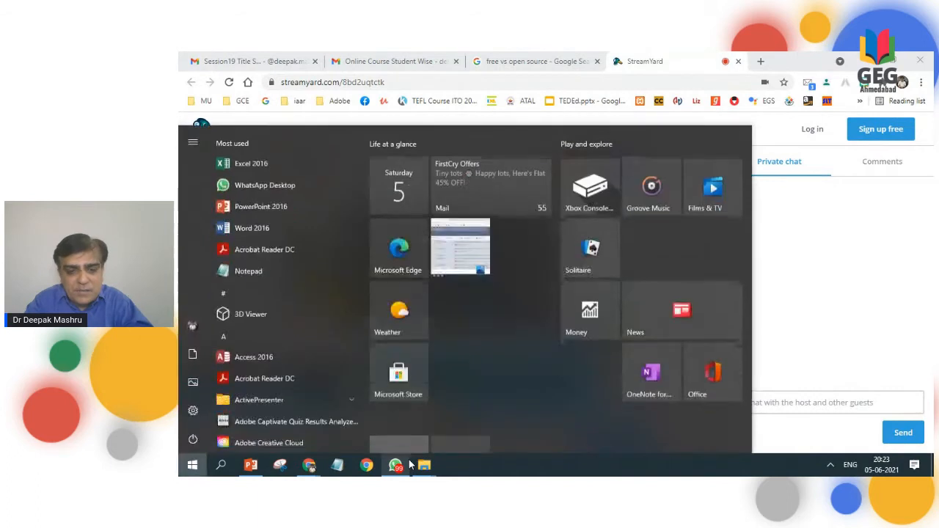
pyautogui.write('obs')
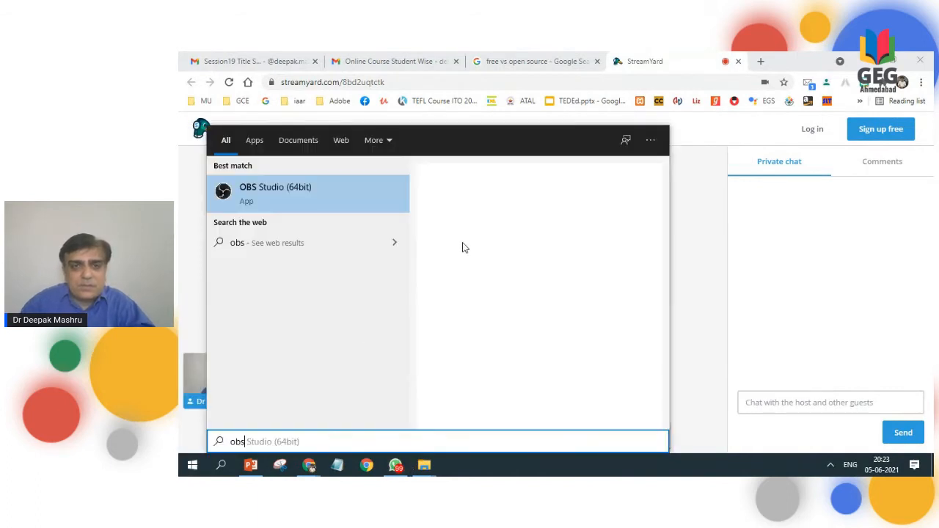
pyautogui.click(464, 293)
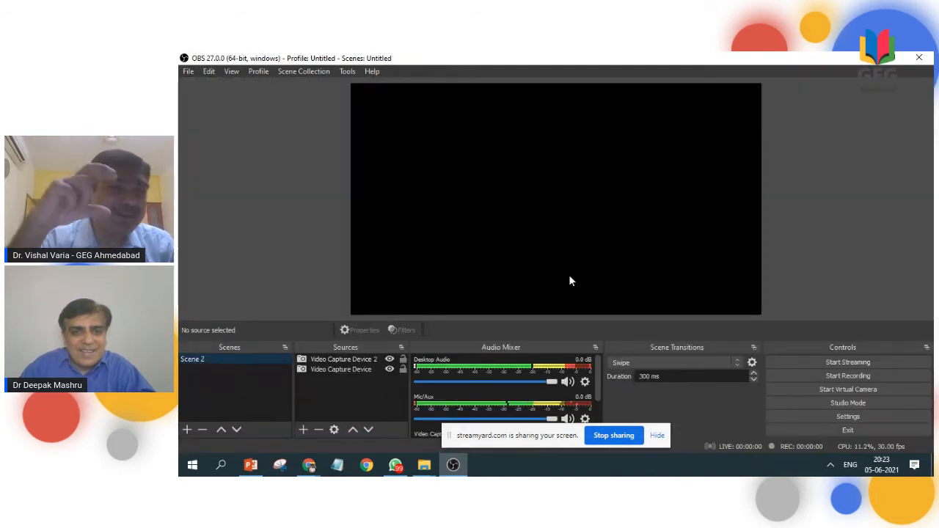
# Close WhatsApp and return to the OBS Studio window.
pyautogui.click(395, 466)
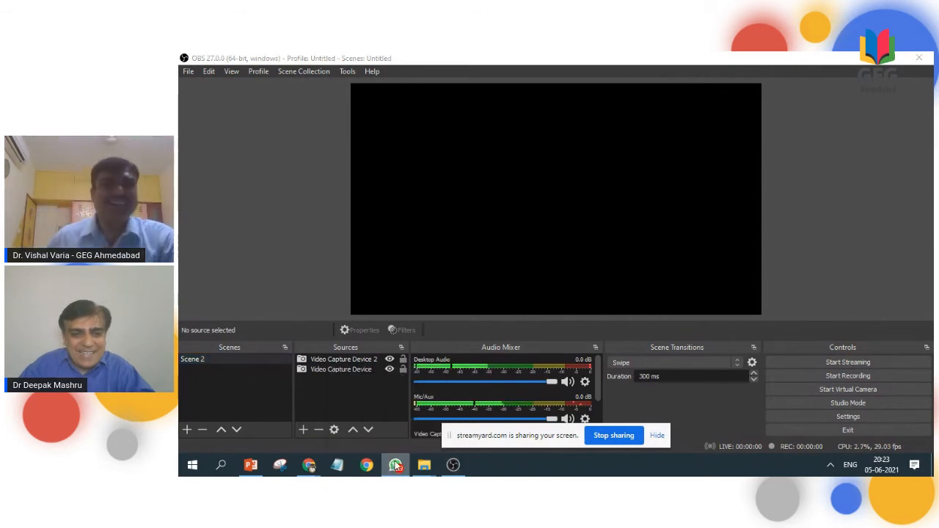
pyautogui.rightClick(395, 467)
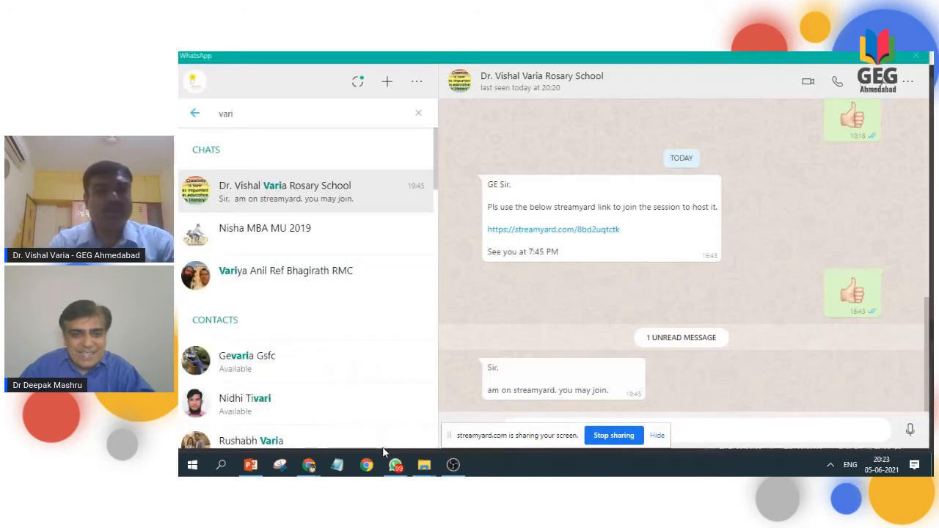
pyautogui.click(454, 465)
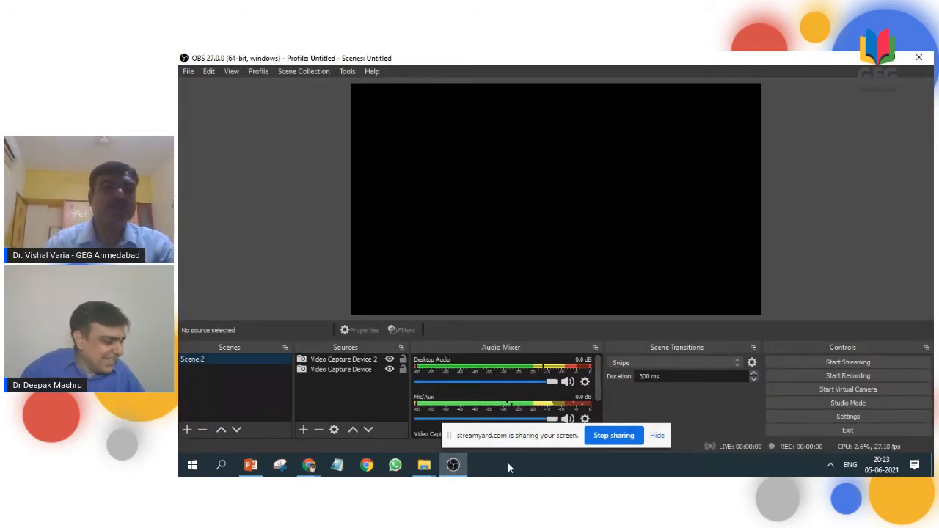
# Remove both video capture device sources from Scene 2 and hide the screen-sharing notice.
pyautogui.click(331, 370)
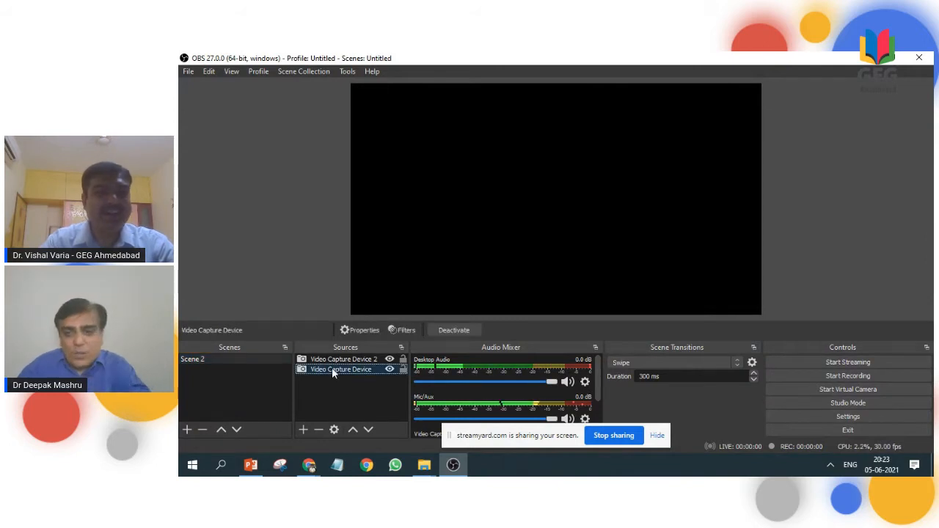
pyautogui.press('Delete')
pyautogui.click(613, 276)
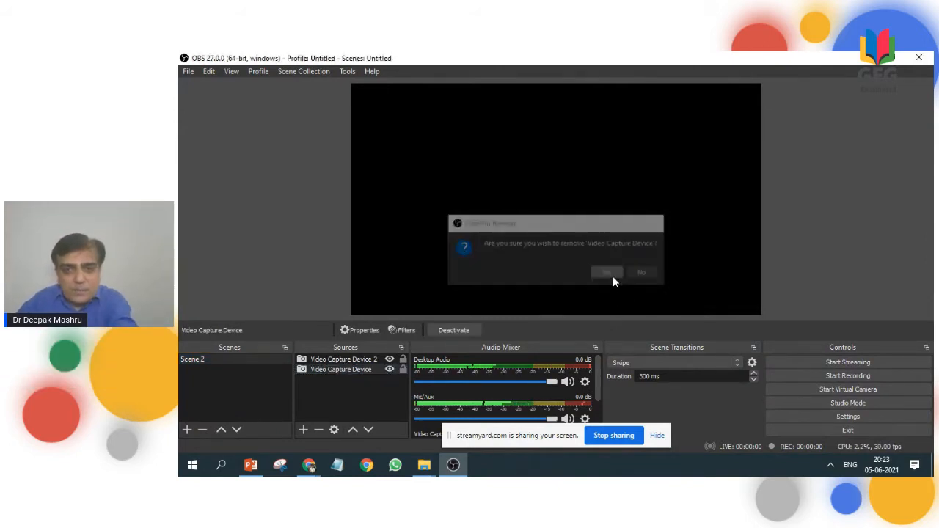
pyautogui.click(349, 358)
pyautogui.press('Delete')
pyautogui.click(610, 274)
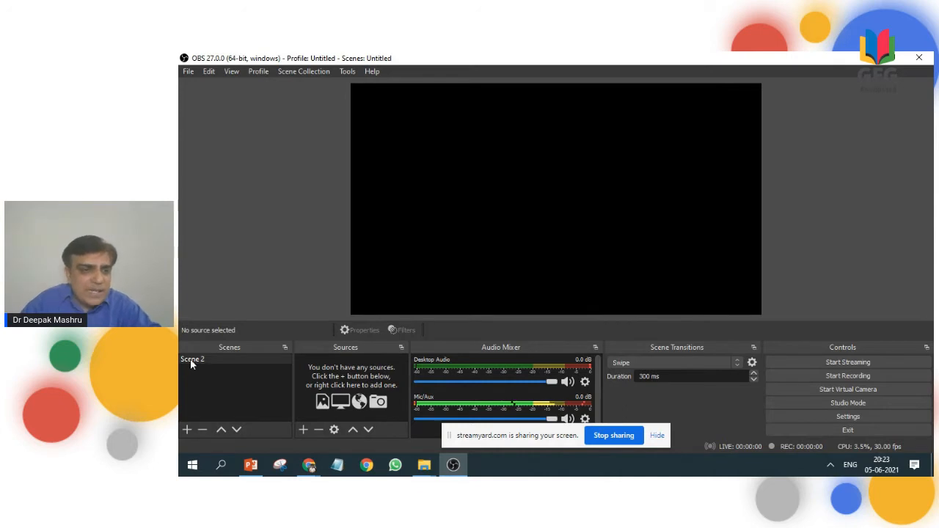
pyautogui.click(655, 437)
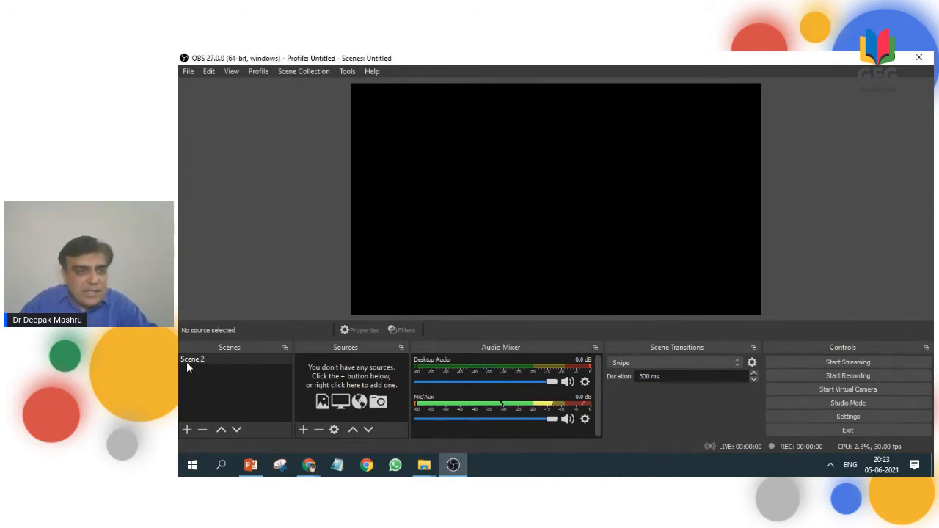
# Add a new scene named "OBS Demo" and switch Studio Mode off.
pyautogui.click(186, 430)
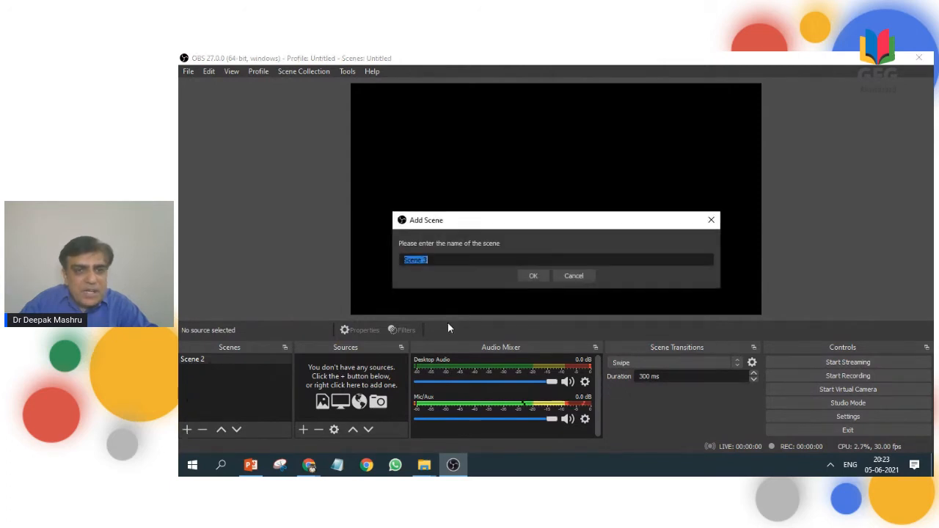
pyautogui.press('BackSpace')
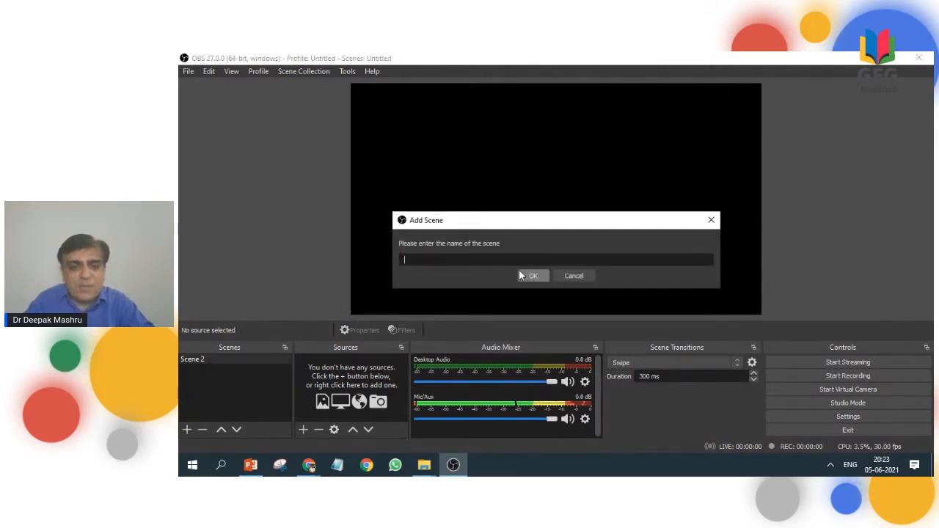
pyautogui.write('OBS')
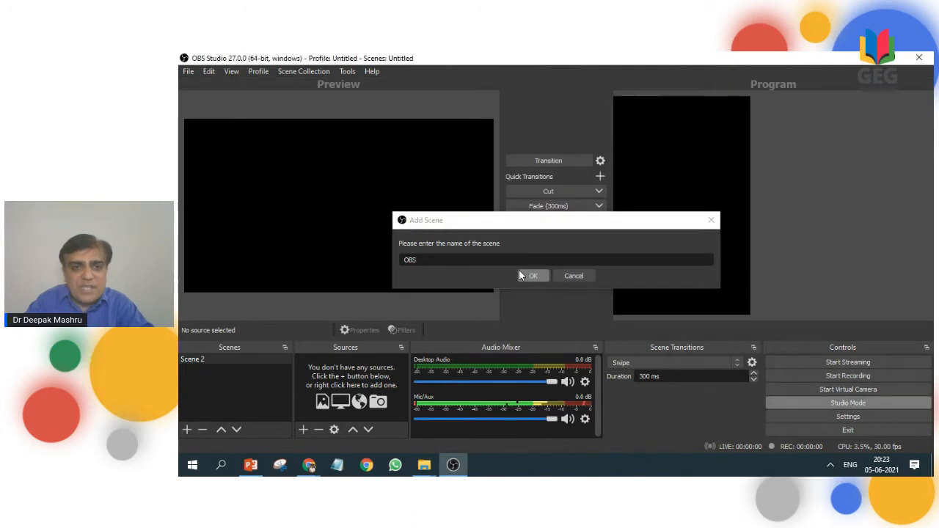
pyautogui.click(486, 261)
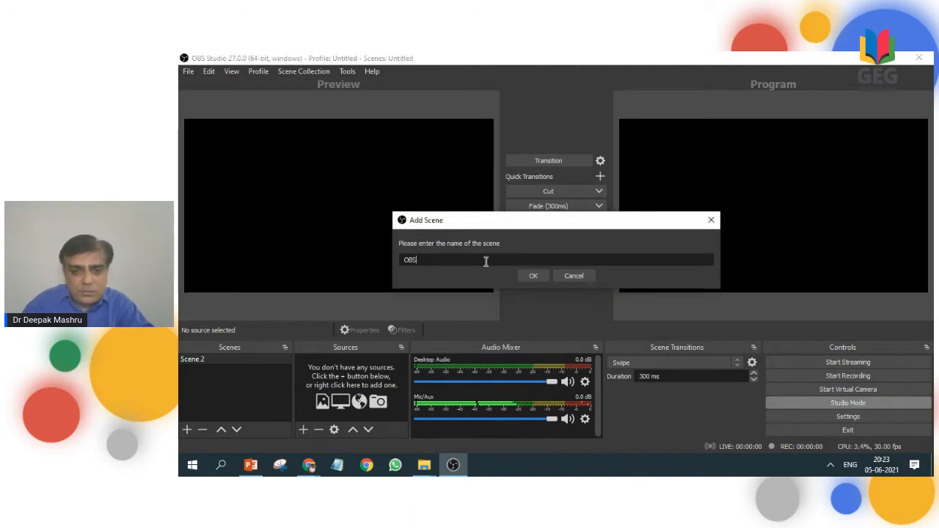
pyautogui.write('Demo')
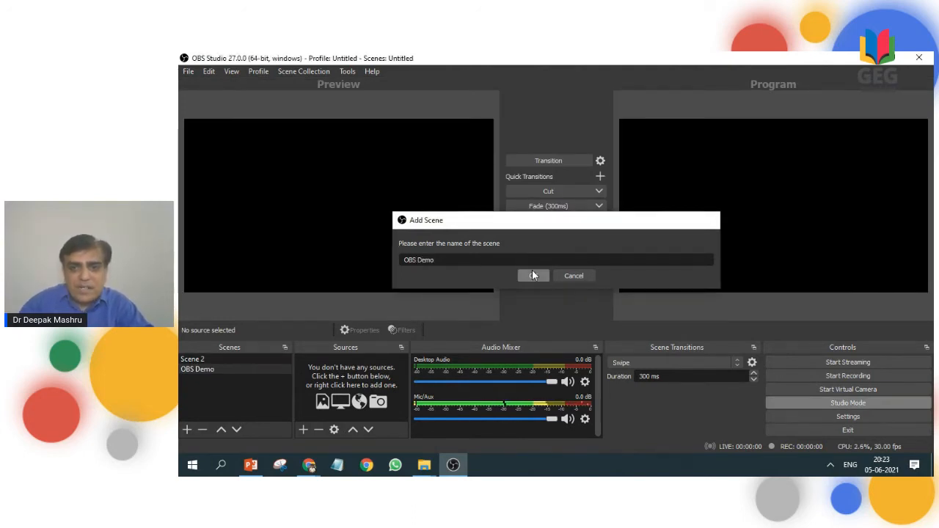
pyautogui.click(533, 276)
pyautogui.click(795, 402)
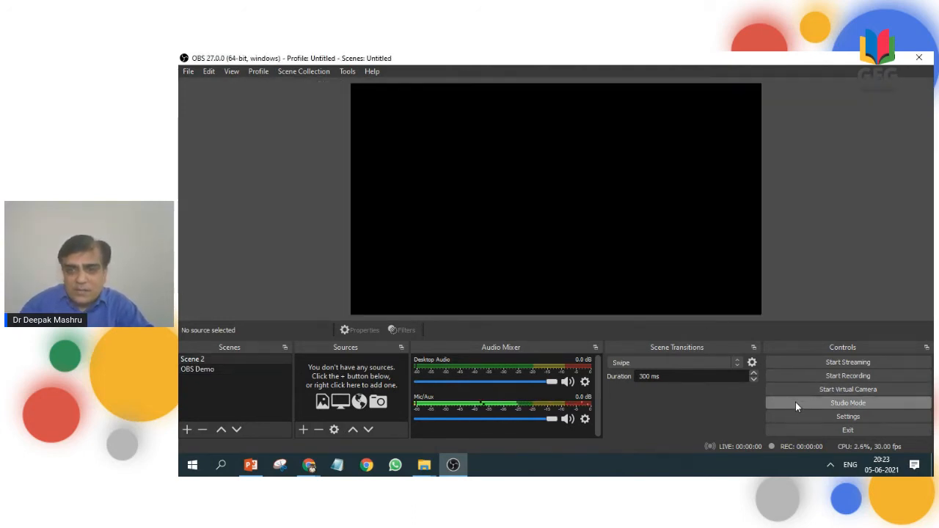
# Create a new window capture source in the OBS Demo scene, keeping the default name "Window Capture".
pyautogui.click(207, 368)
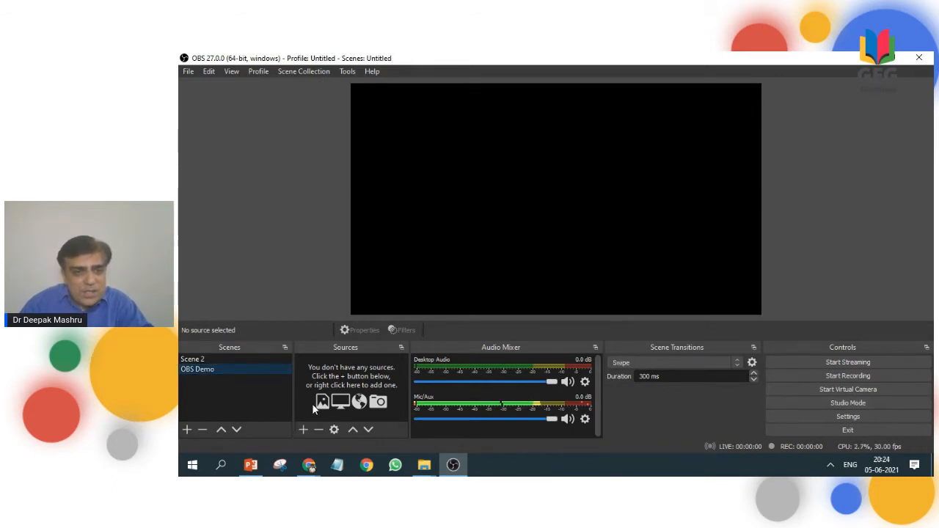
pyautogui.click(304, 431)
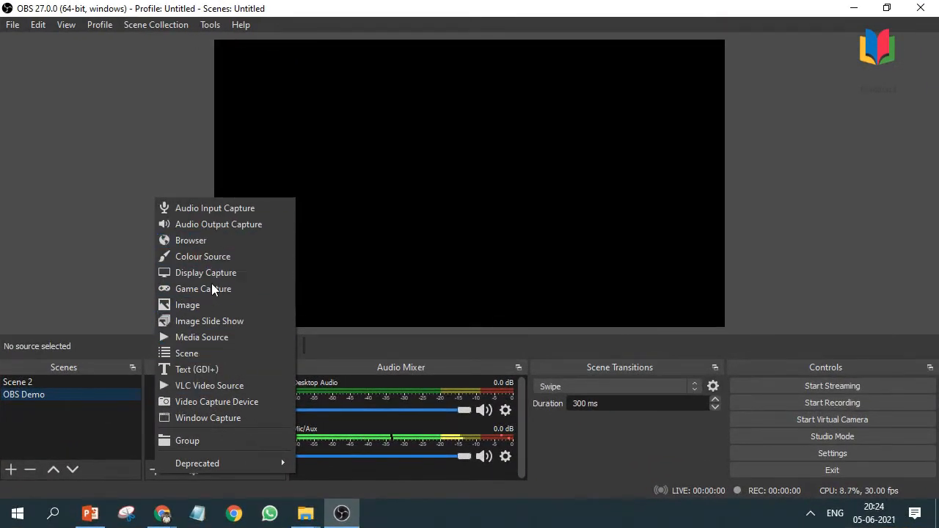
pyautogui.click(227, 418)
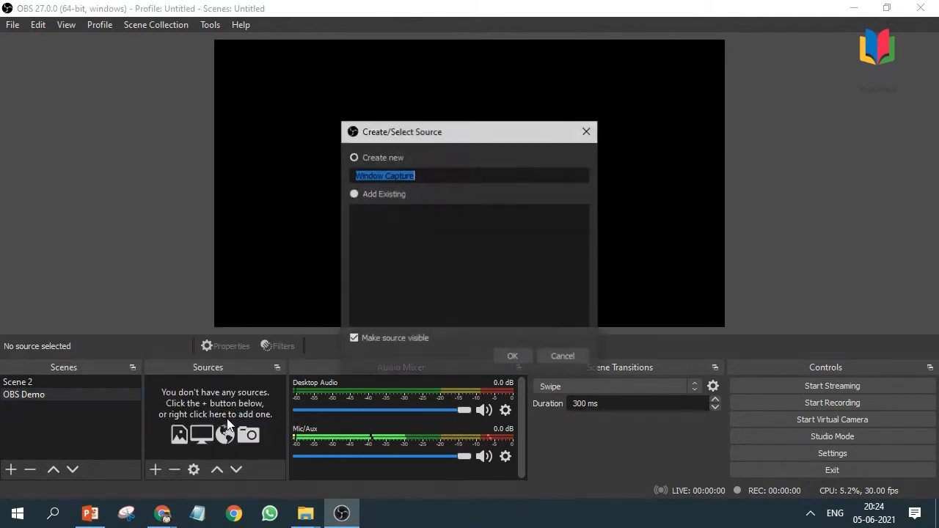
pyautogui.click(520, 360)
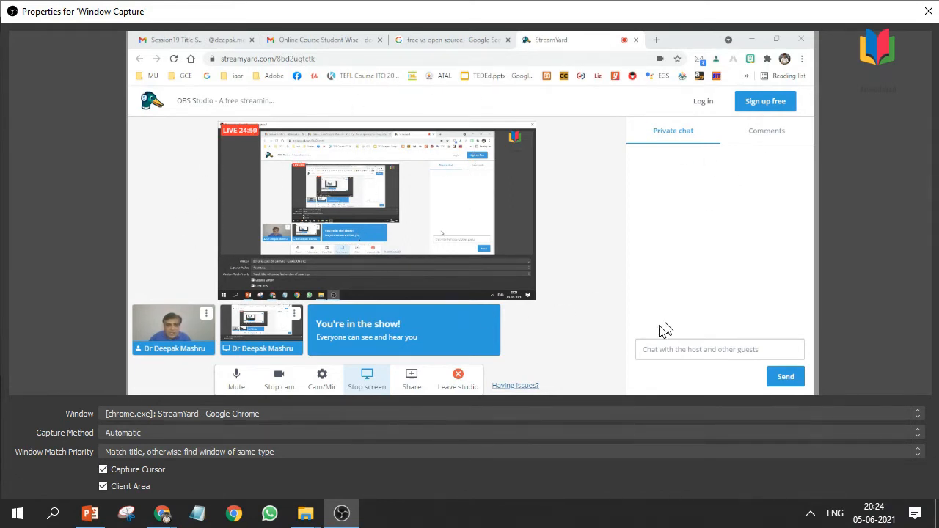
# Try the YouTube Studio live streaming window and the This PC window as the captured window of the source.
pyautogui.click(205, 416)
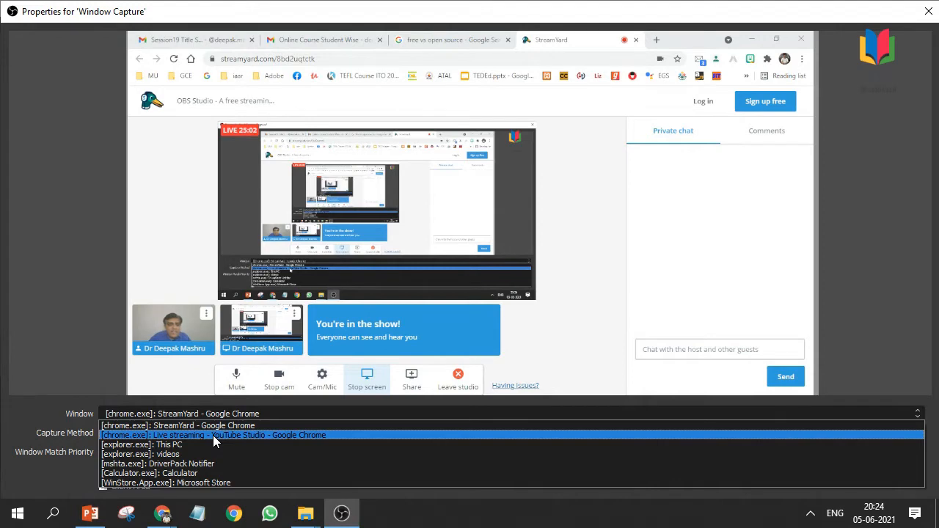
pyautogui.click(213, 435)
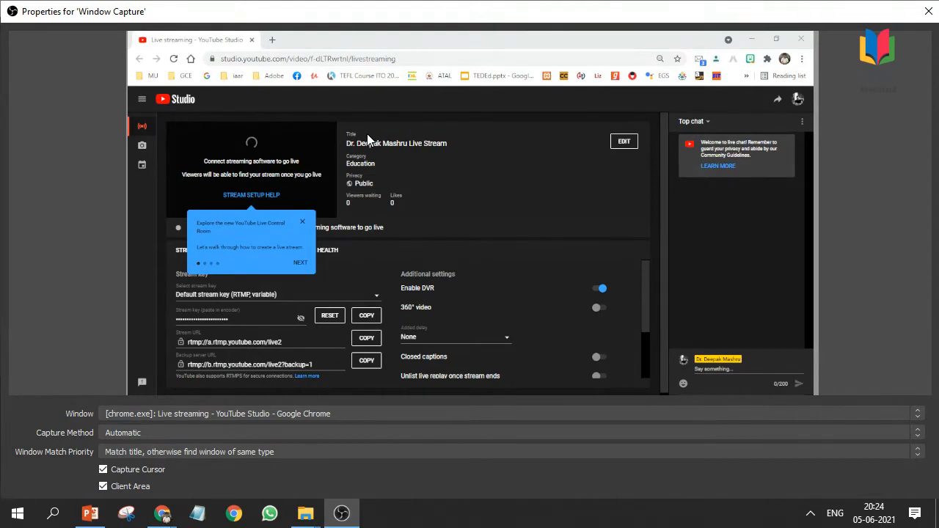
pyautogui.click(222, 415)
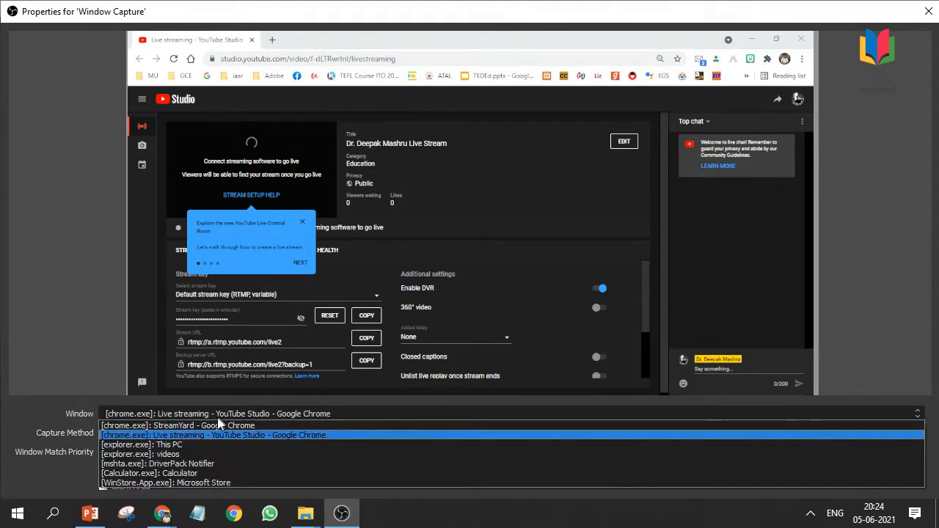
pyautogui.click(205, 445)
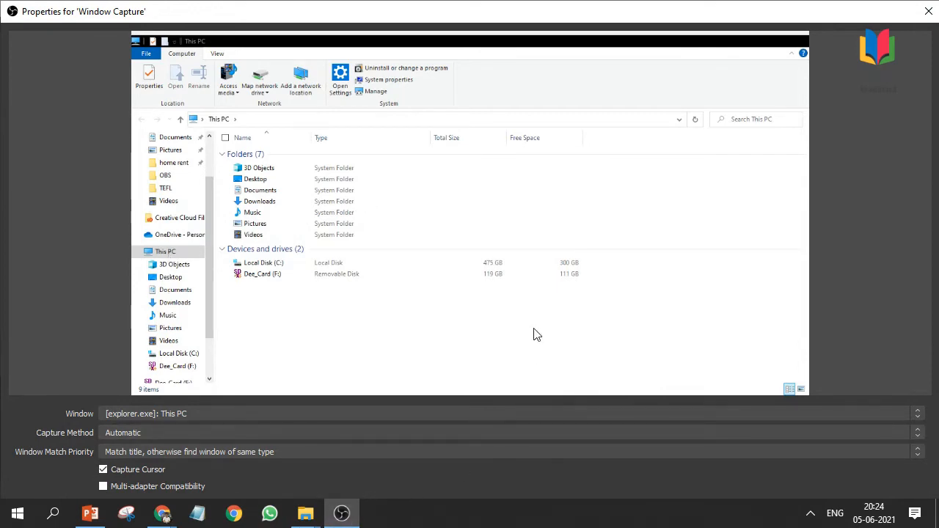
# Open OBS.pdf from the OBS folder on the desktop and show it full screen.
pyautogui.press('super+d')
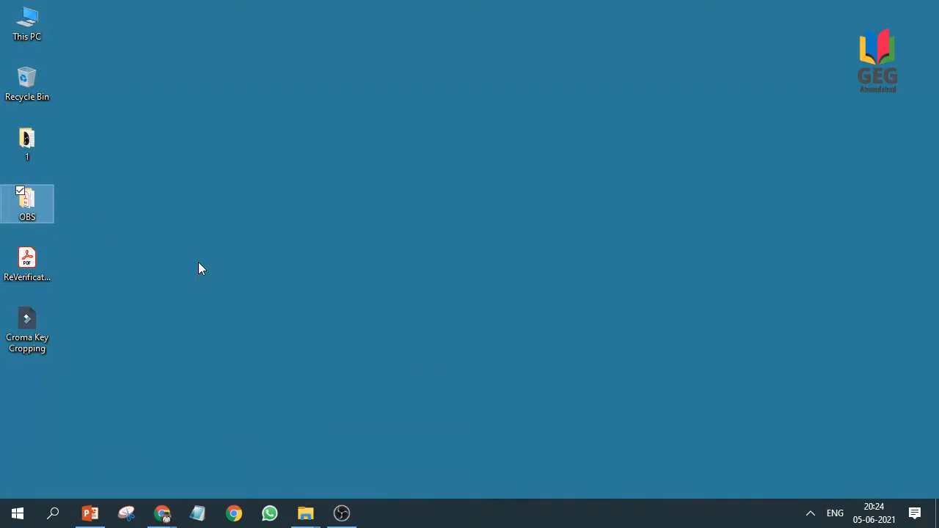
pyautogui.doubleClick(28, 214)
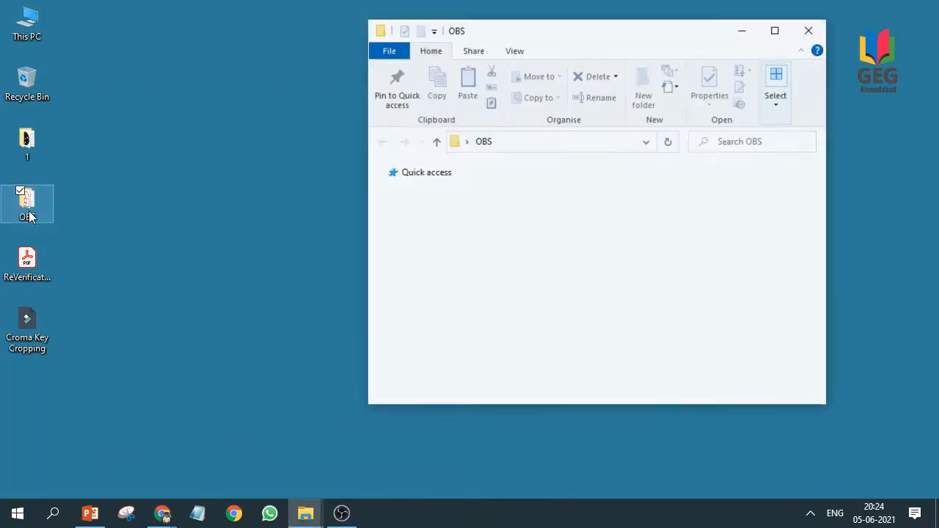
pyautogui.click(775, 31)
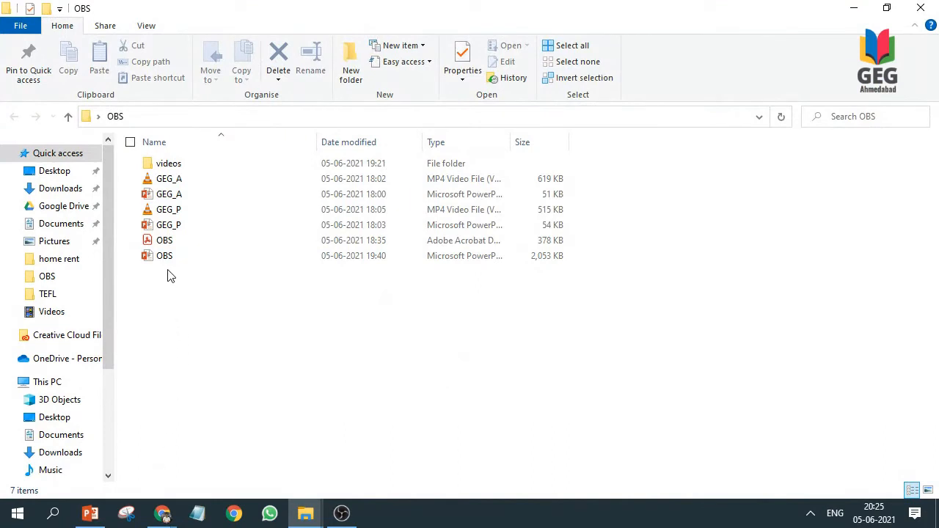
pyautogui.click(166, 243)
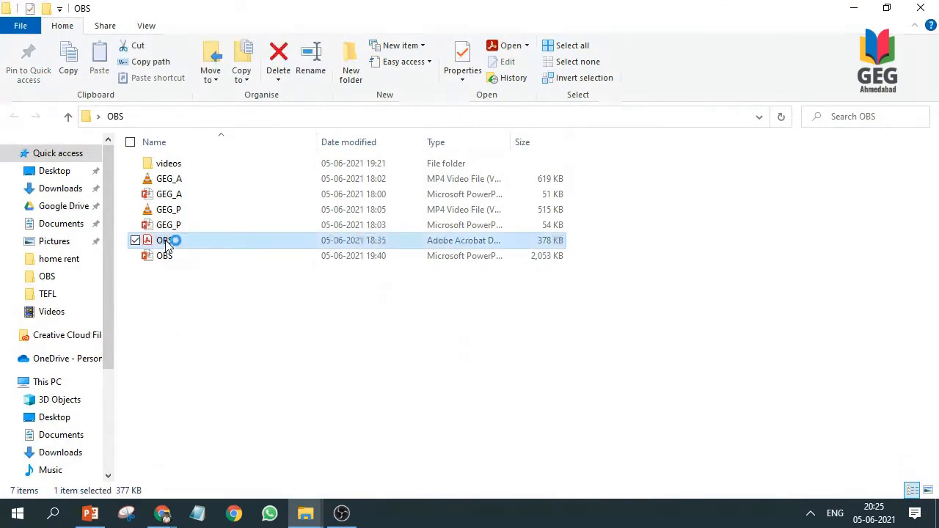
pyautogui.press('Return')
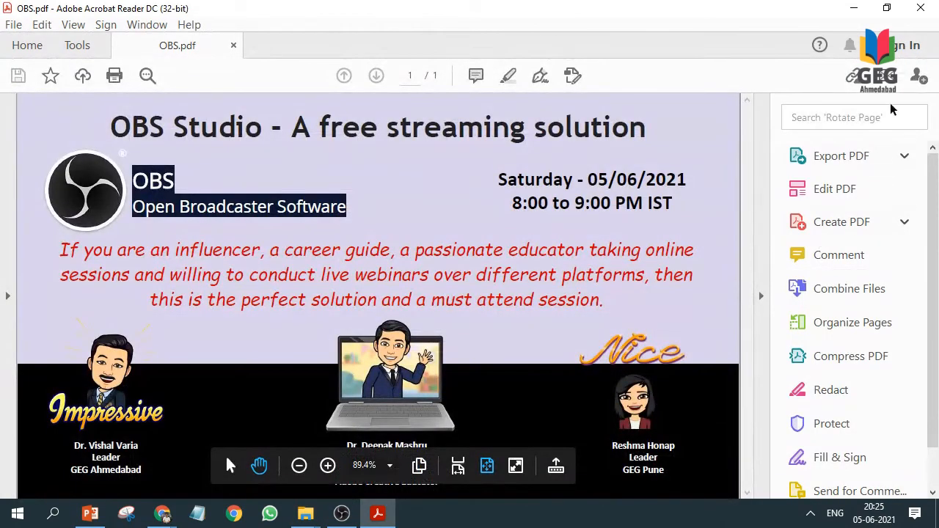
pyautogui.click(761, 293)
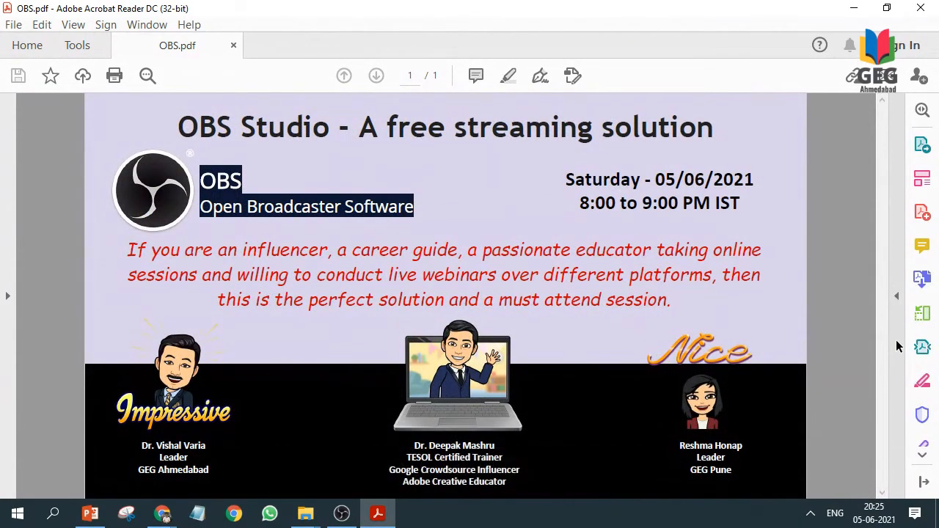
pyautogui.hotkey('ctrl', 'l')
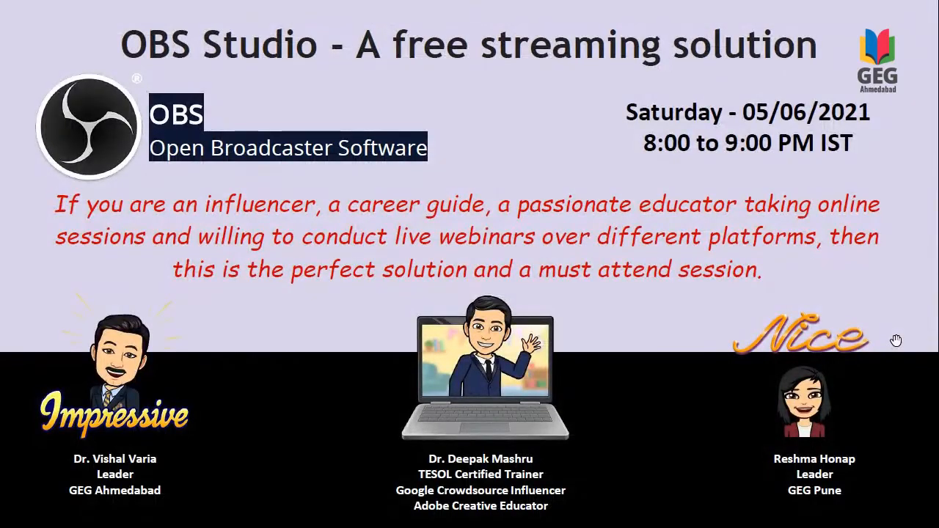
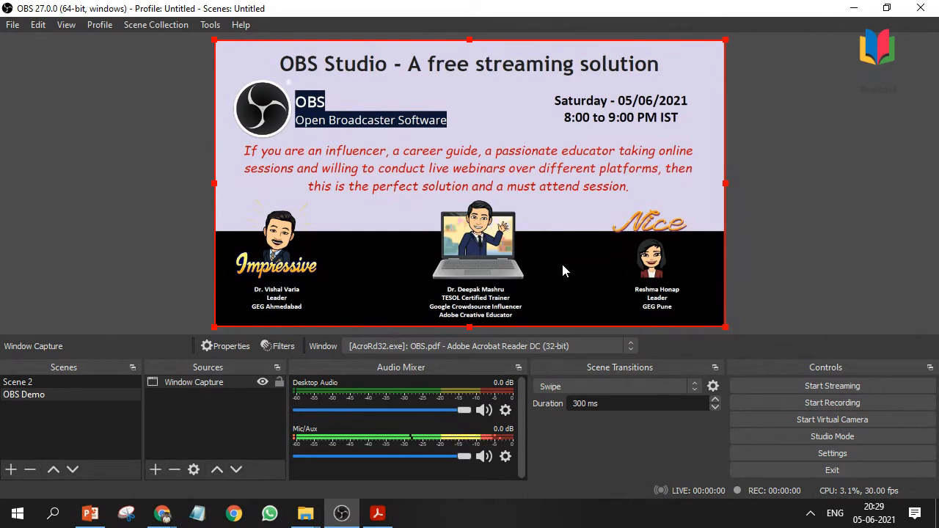
# Add a new video capture device source with the default name to the OBS Demo scene and discard its property changes.
pyautogui.click(153, 472)
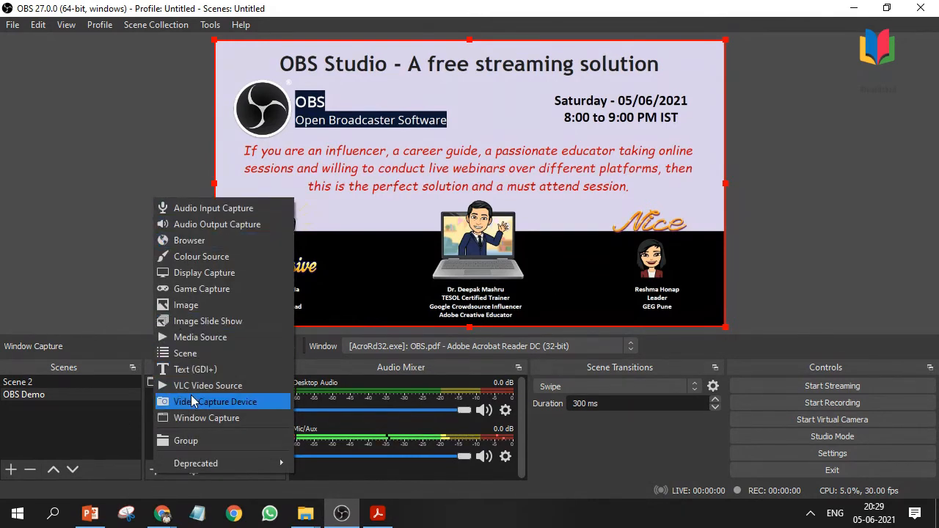
pyautogui.click(193, 401)
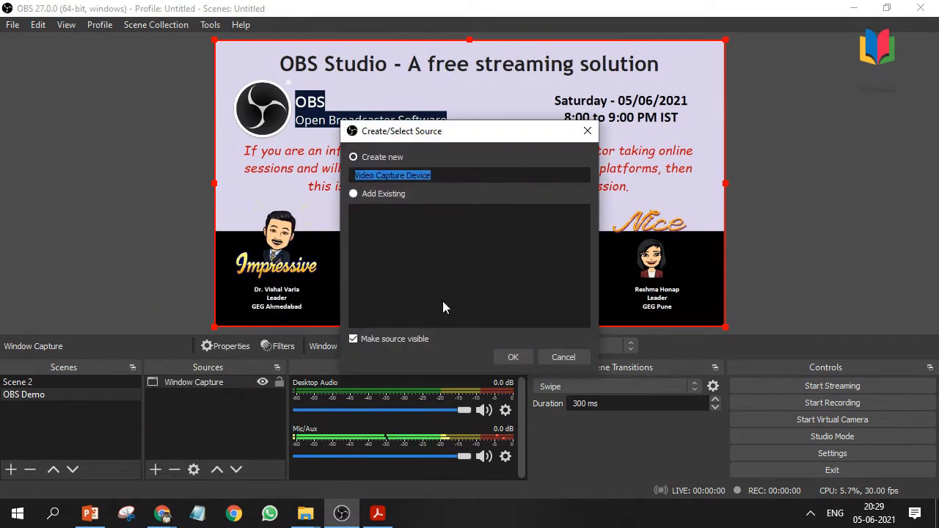
pyautogui.click(512, 358)
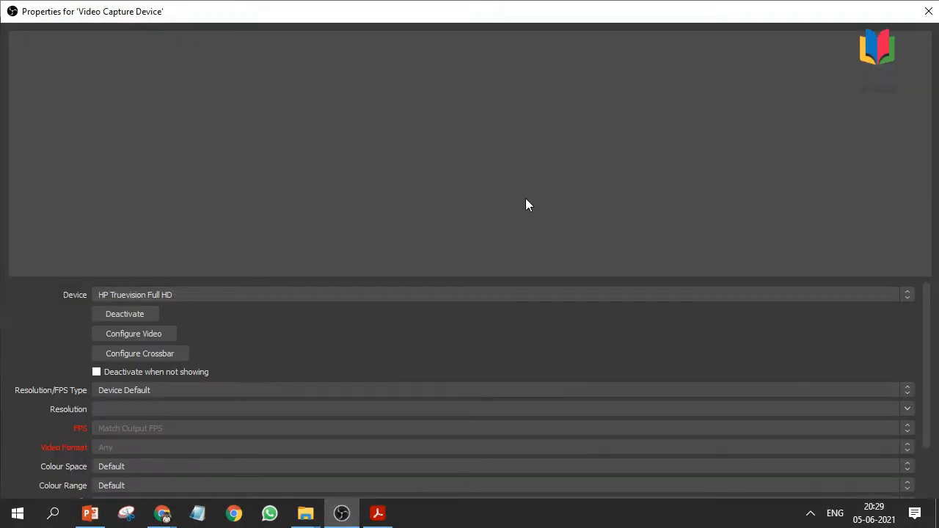
pyautogui.click(937, 11)
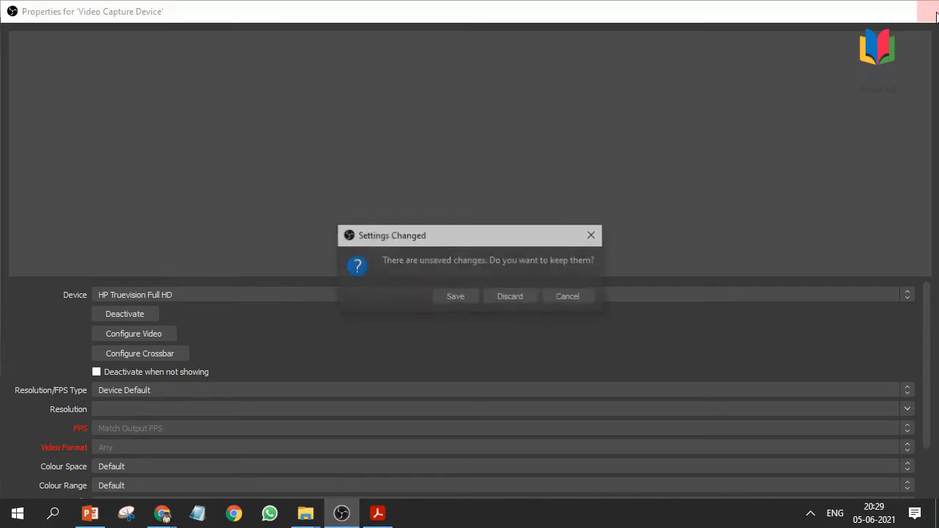
pyautogui.click(521, 299)
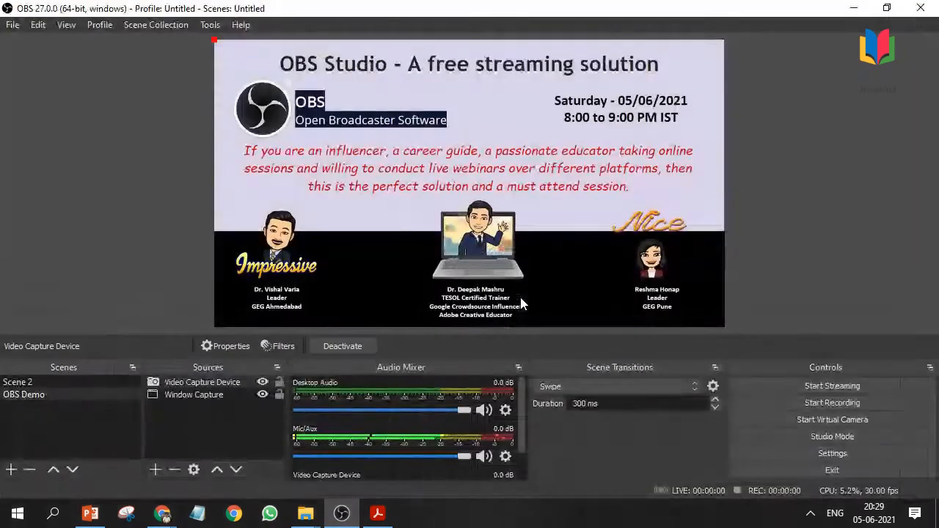
# Create a second window capture source with the default name "Window Capture 2" and look through the windows available for capture.
pyautogui.click(154, 469)
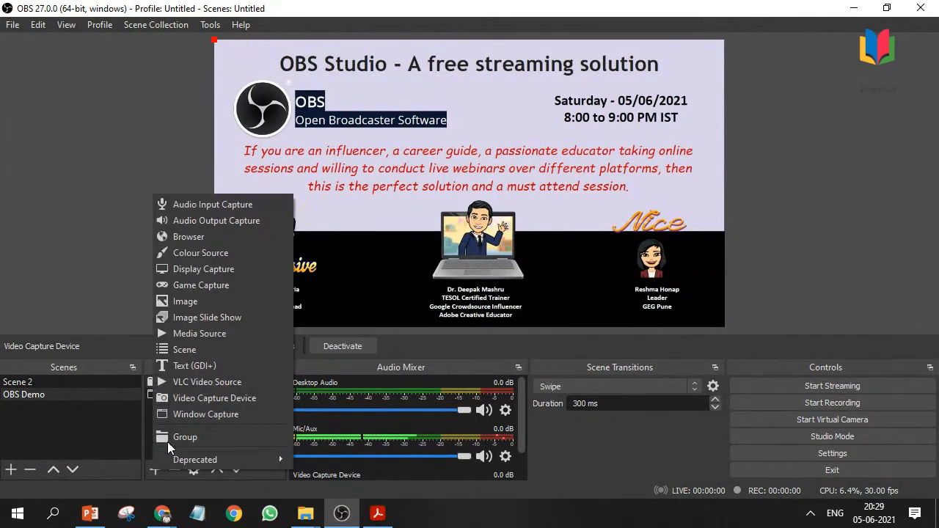
pyautogui.click(181, 417)
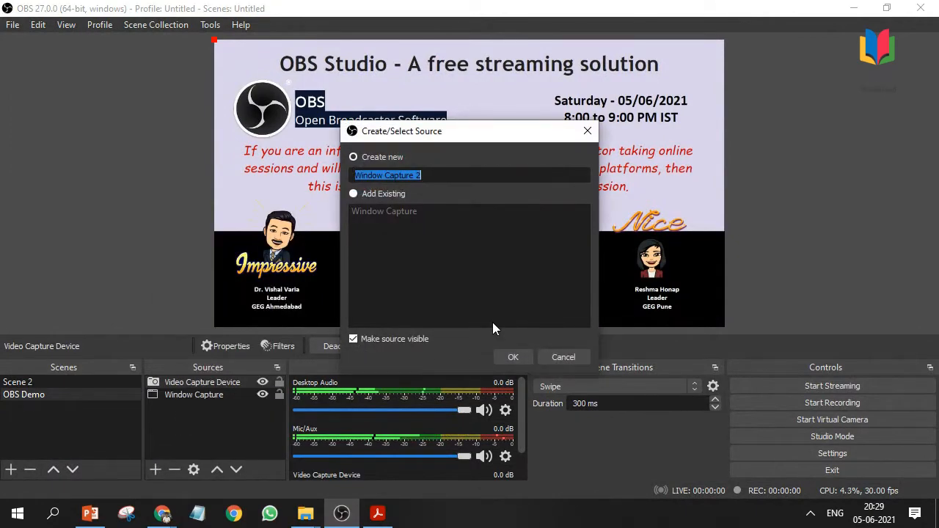
pyautogui.click(513, 357)
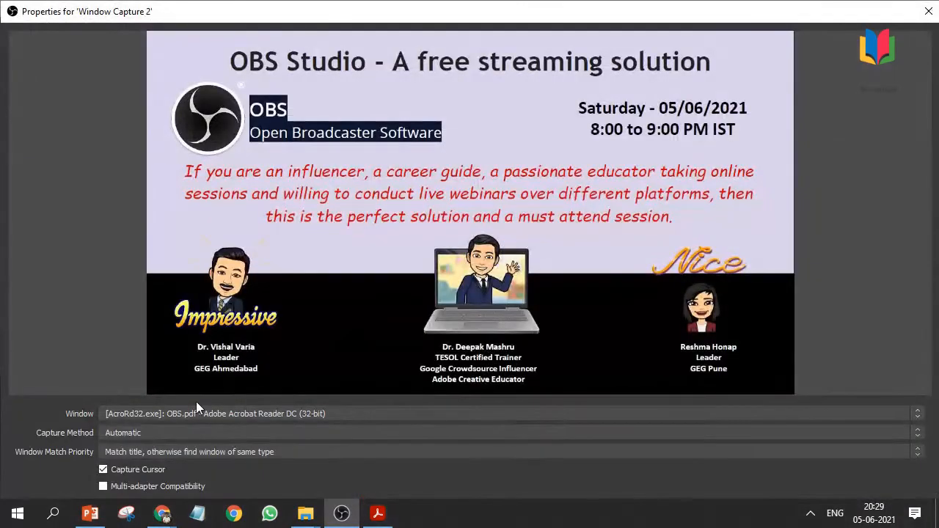
pyautogui.click(196, 413)
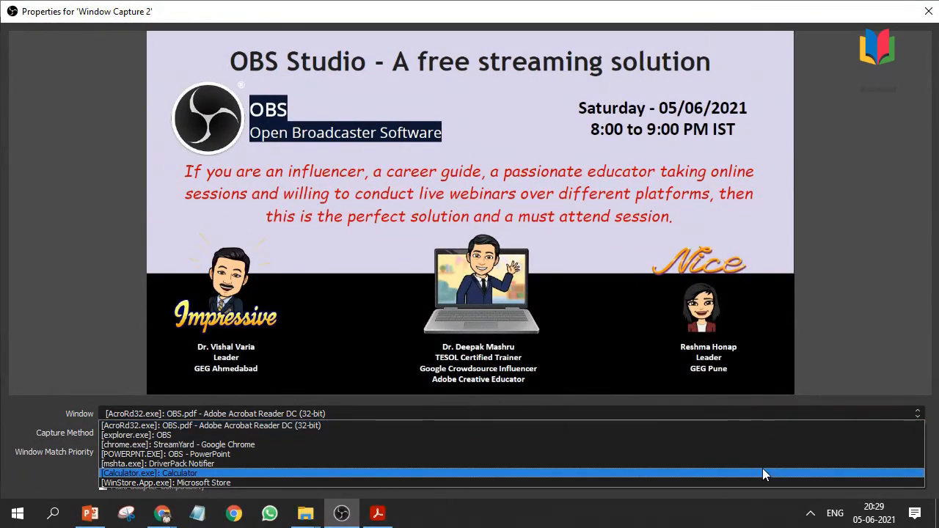
pyautogui.press('Escape')
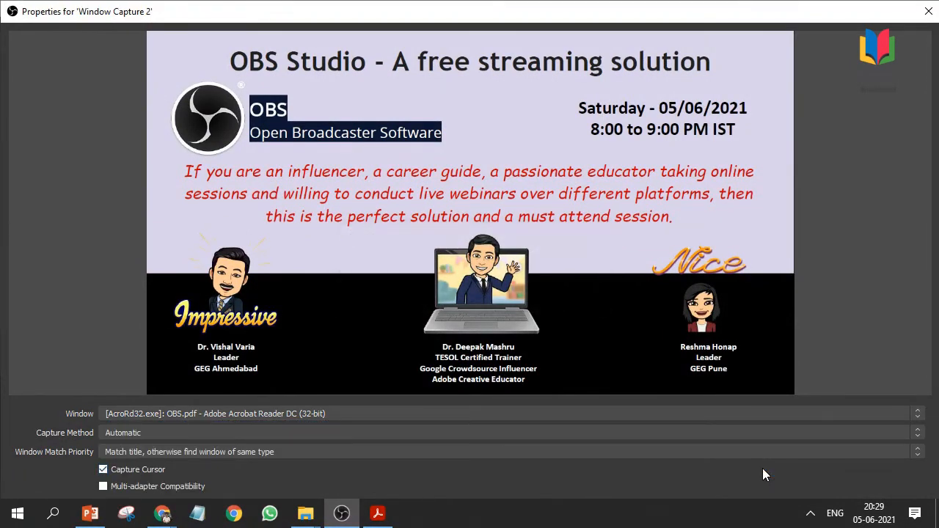
pyautogui.rightClick(688, 506)
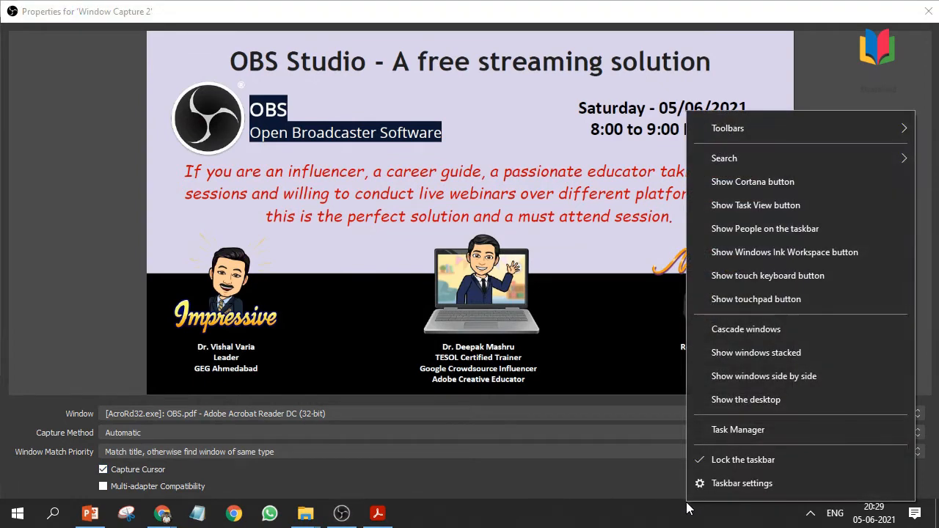
pyautogui.click(713, 488)
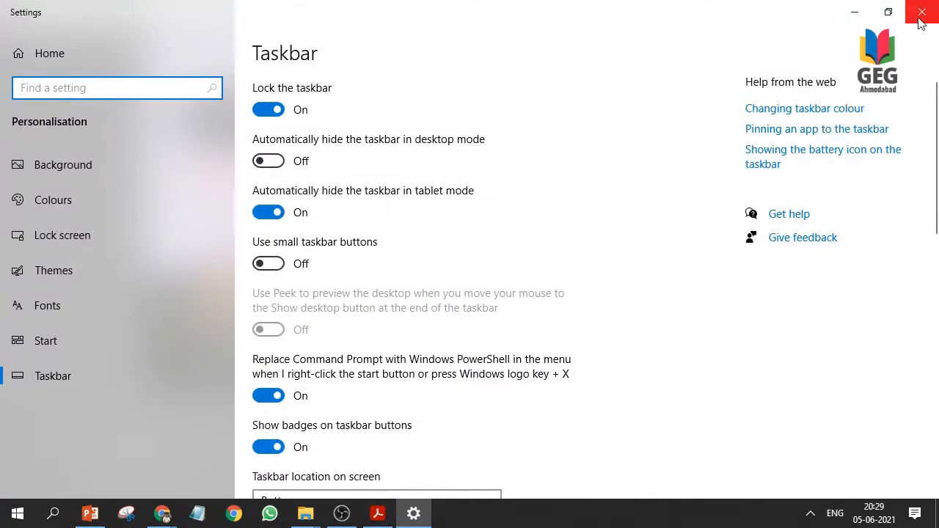
pyautogui.scroll(-8, 813, 247)
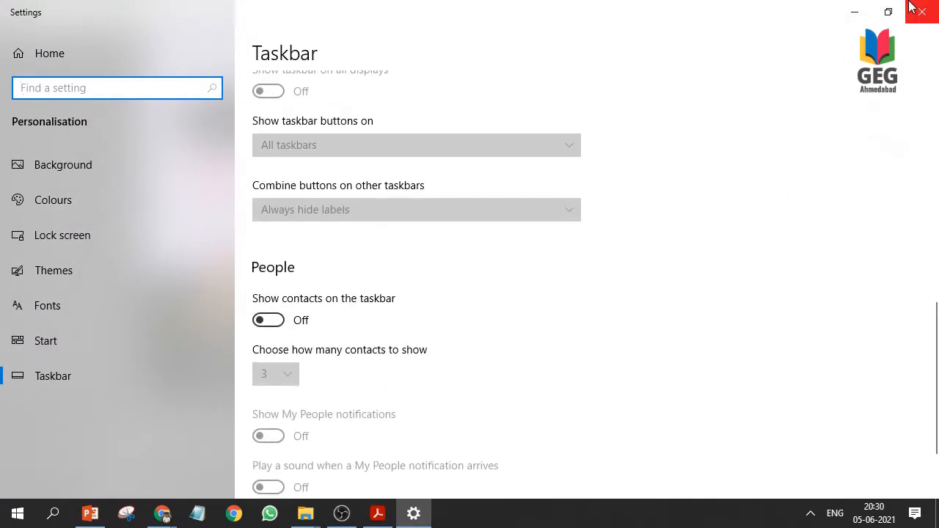
pyautogui.click(888, 12)
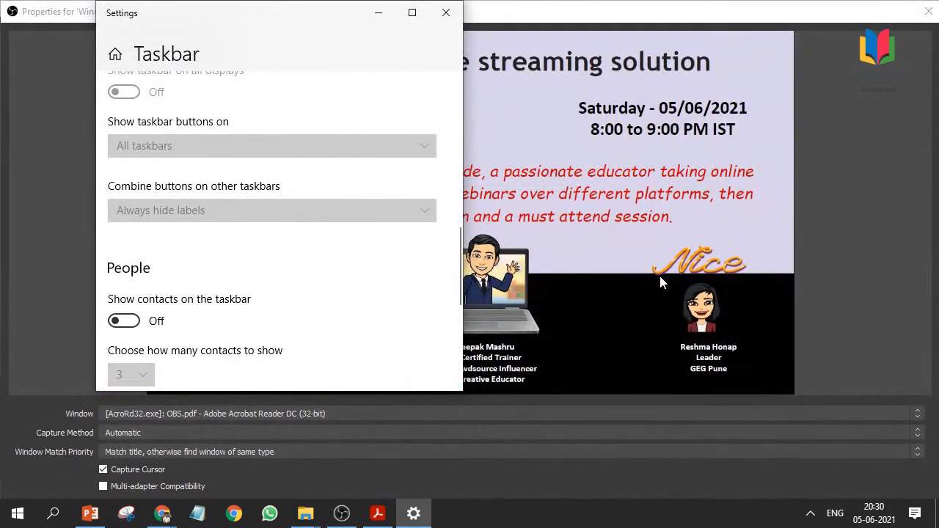
pyautogui.click(446, 12)
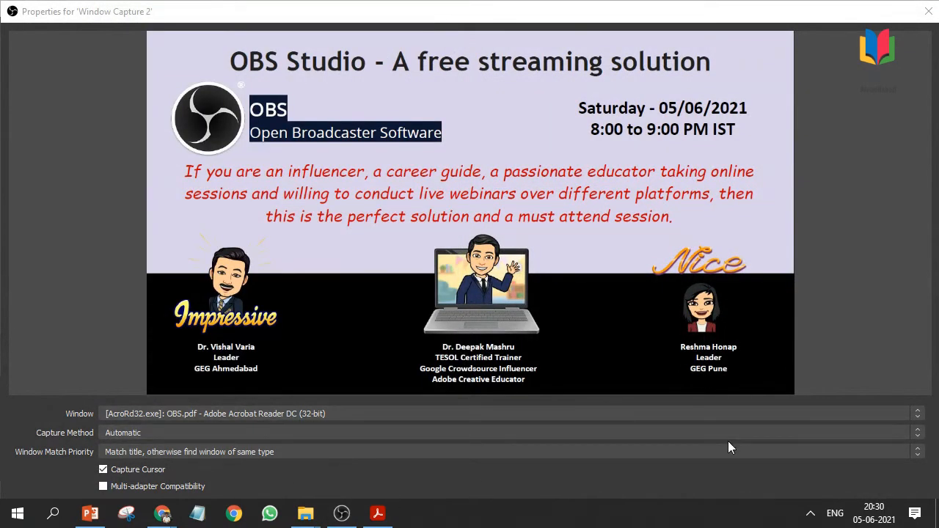
# Discard the property changes of Window Capture 2 and remove that source from the OBS Demo scene.
pyautogui.click(855, 462)
pyautogui.click(929, 12)
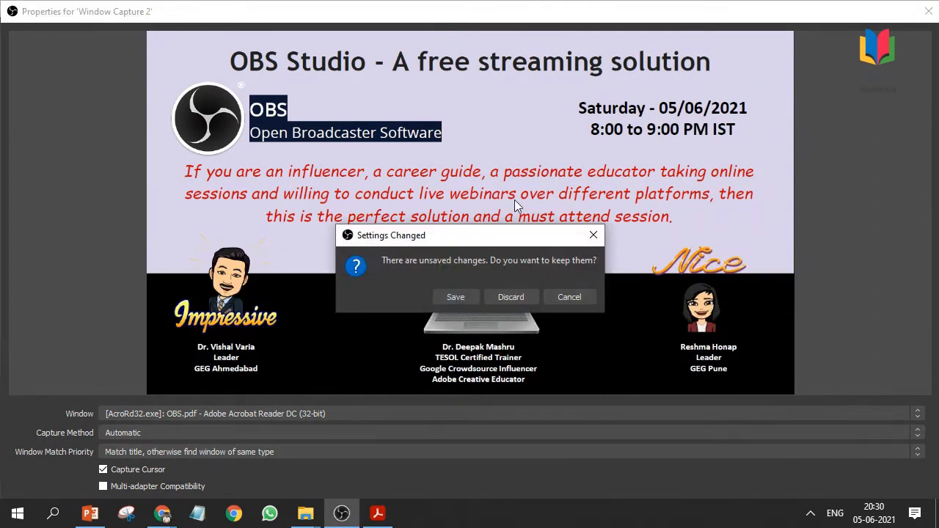
pyautogui.click(522, 298)
pyautogui.click(382, 145)
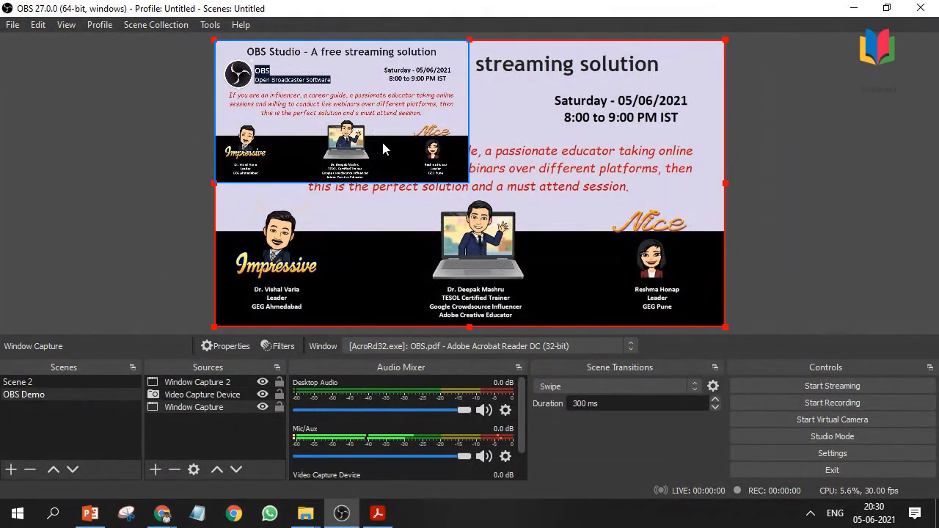
pyautogui.click(383, 147)
pyautogui.press('Delete')
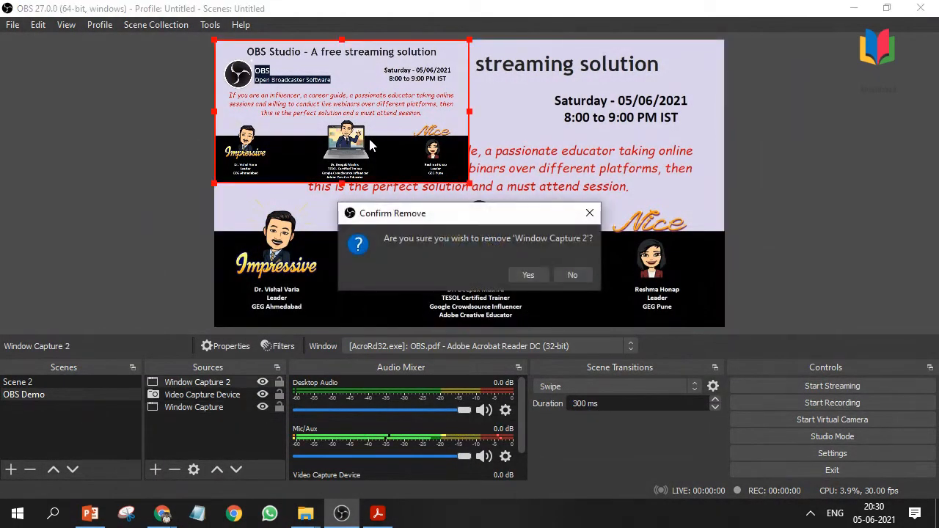
pyautogui.click(528, 277)
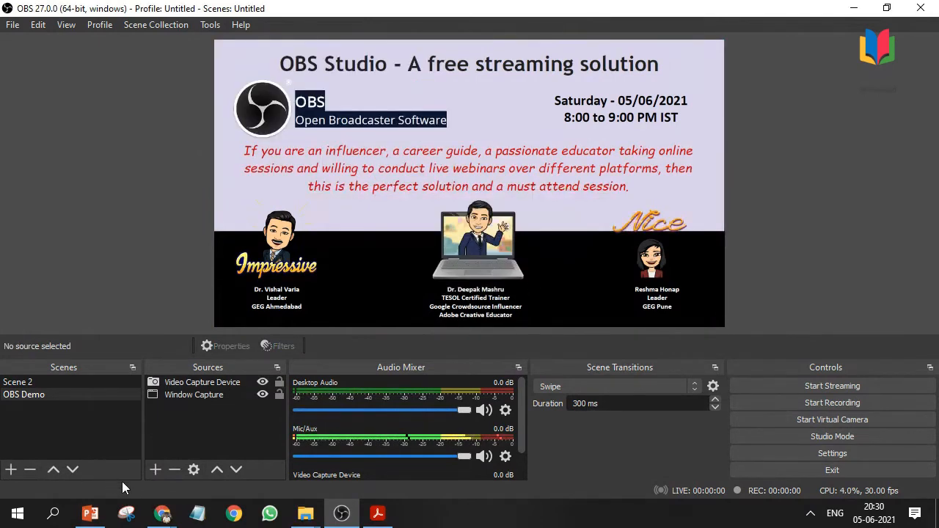
# Create a new media source in the OBS Demo scene, keeping the default name "Media Source", and enable Loop.
pyautogui.click(155, 470)
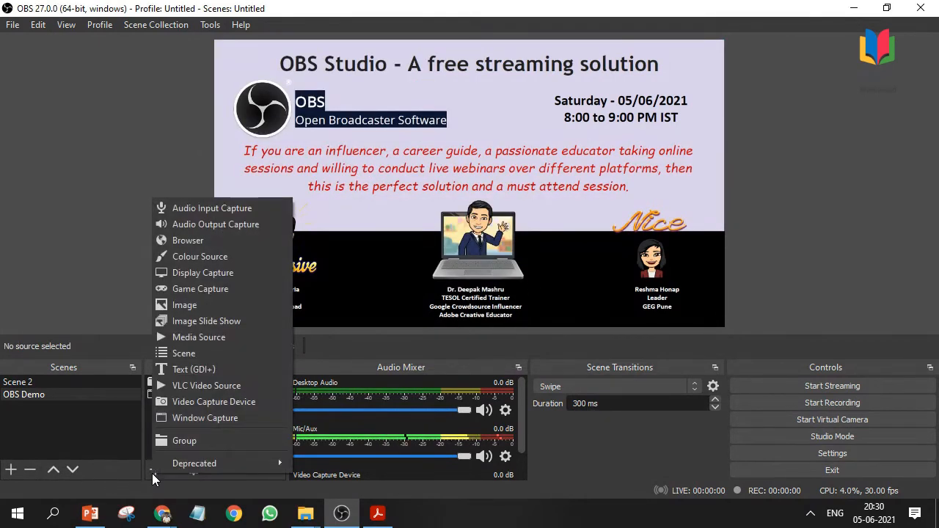
pyautogui.click(211, 340)
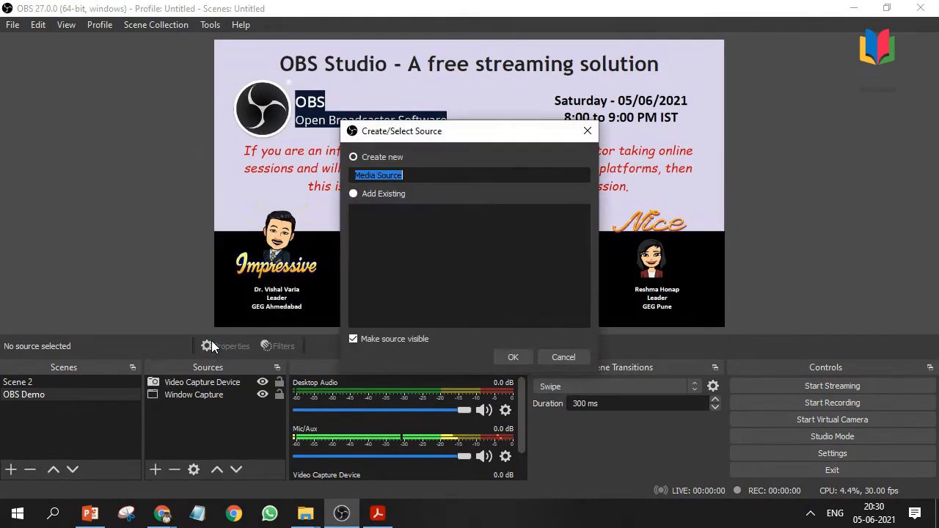
pyautogui.click(525, 359)
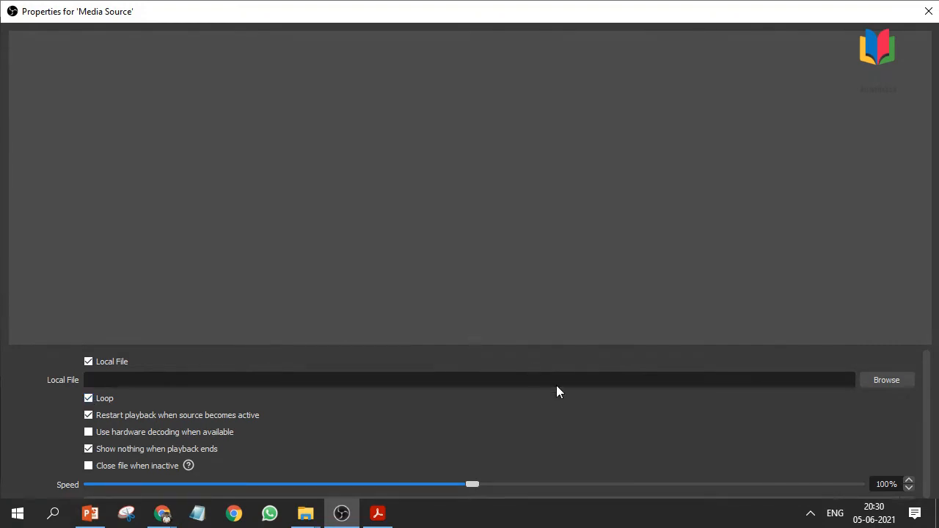
# Set the media source's local file to GEG_A.mp4 from the OBS folder on the desktop.
pyautogui.click(883, 383)
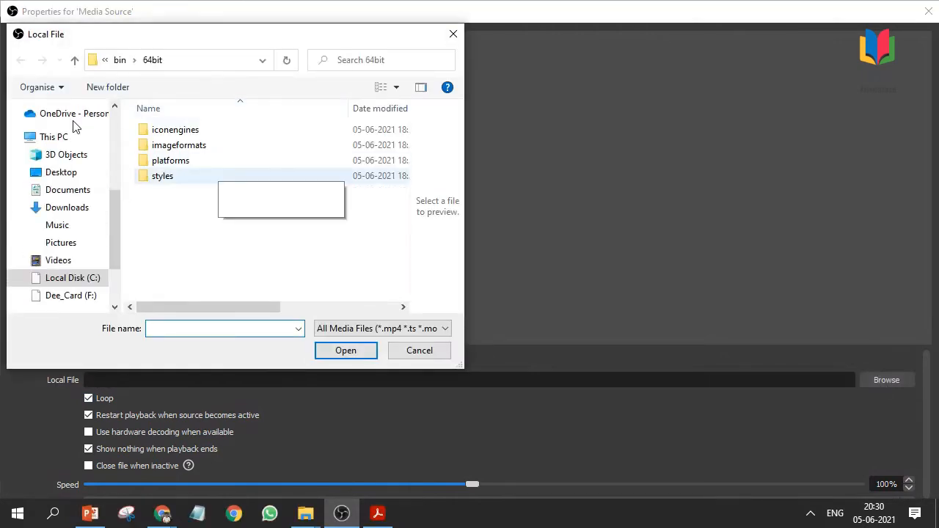
pyautogui.click(60, 175)
pyautogui.doubleClick(245, 162)
pyautogui.click(276, 156)
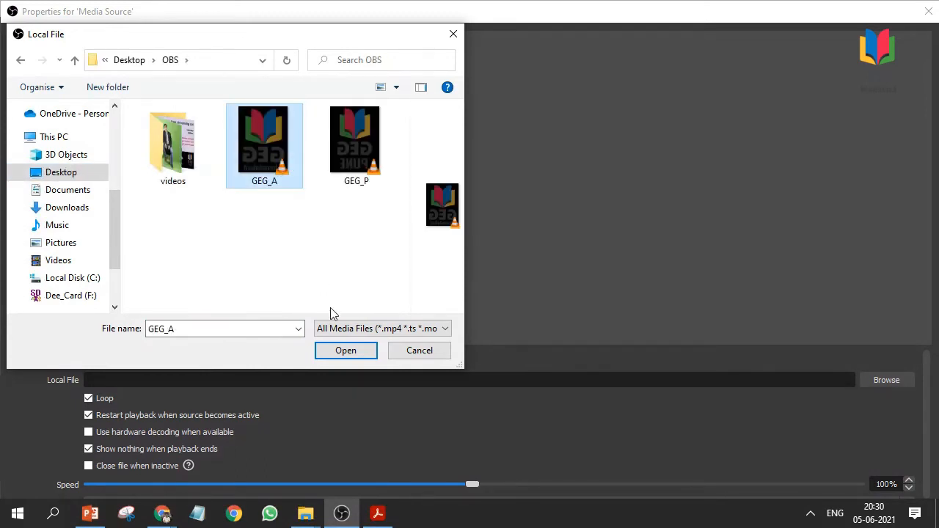
pyautogui.click(349, 354)
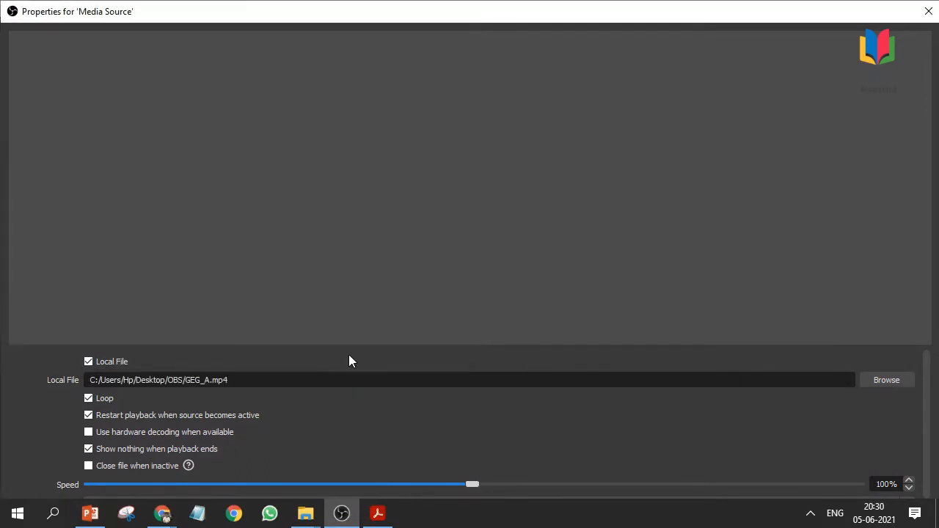
# Unlock the Windows taskbar and accept the media source's properties.
pyautogui.rightClick(629, 518)
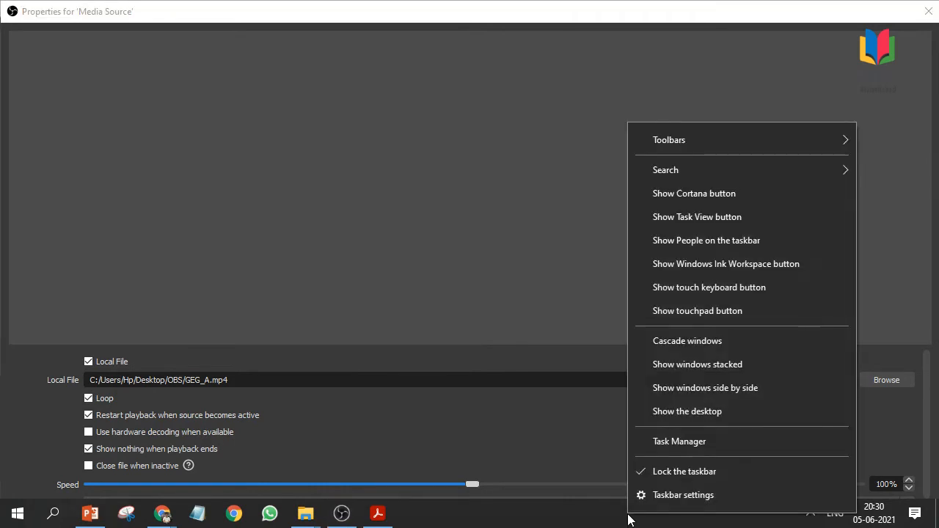
pyautogui.click(662, 474)
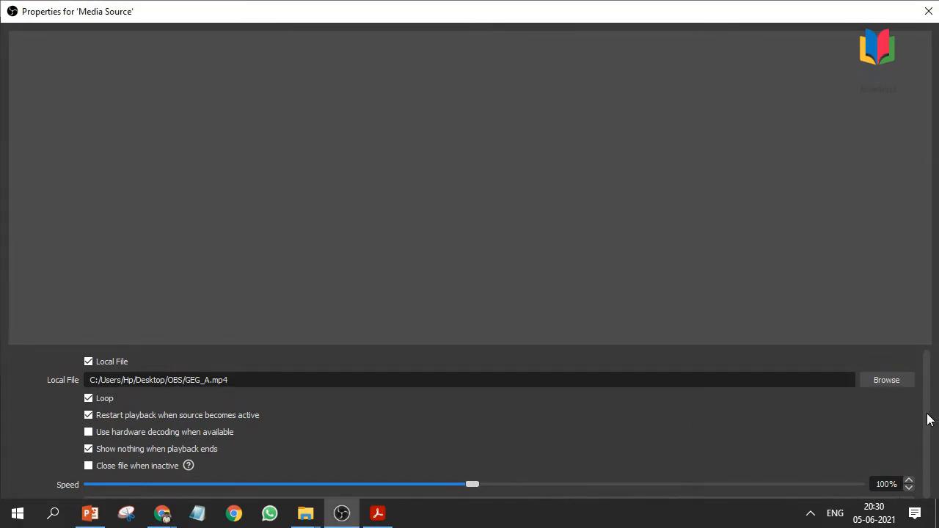
pyautogui.moveTo(927, 420); pyautogui.dragTo(917, 498)
pyautogui.press('Return')
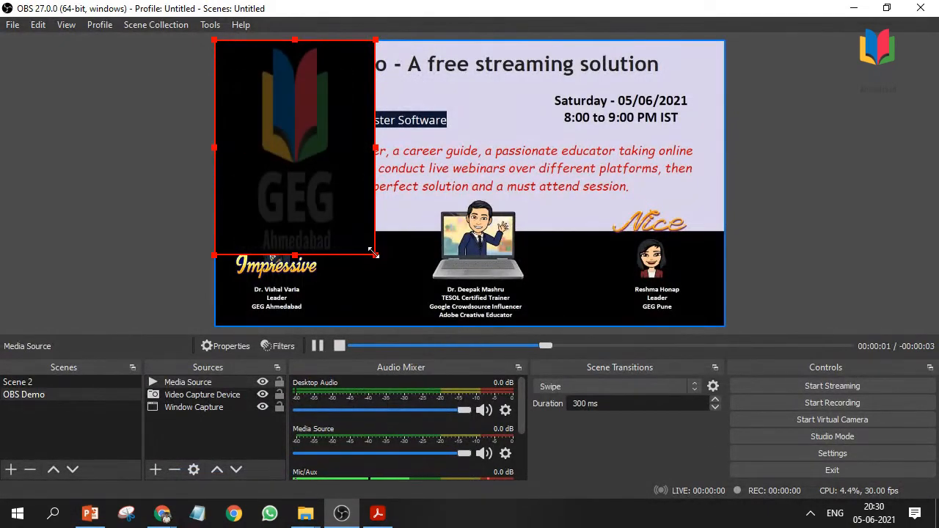
# Shrink the GEG Ahmedabad logo video and place it on the black band between the first and second presenters.
pyautogui.moveTo(377, 250); pyautogui.dragTo(379, 298)
pyautogui.moveTo(402, 225); pyautogui.dragTo(380, 264)
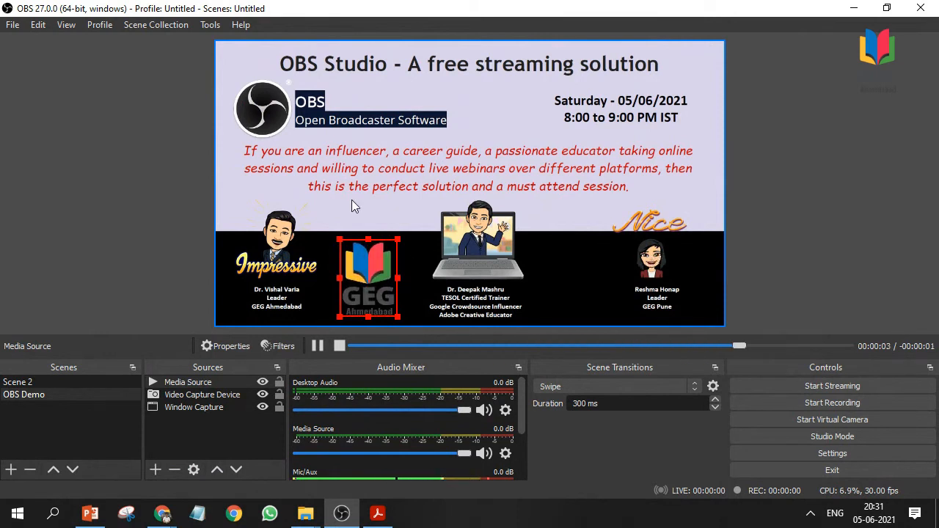
# Create another media source in the OBS Demo scene, keeping the default name "Media Source 2".
pyautogui.click(154, 470)
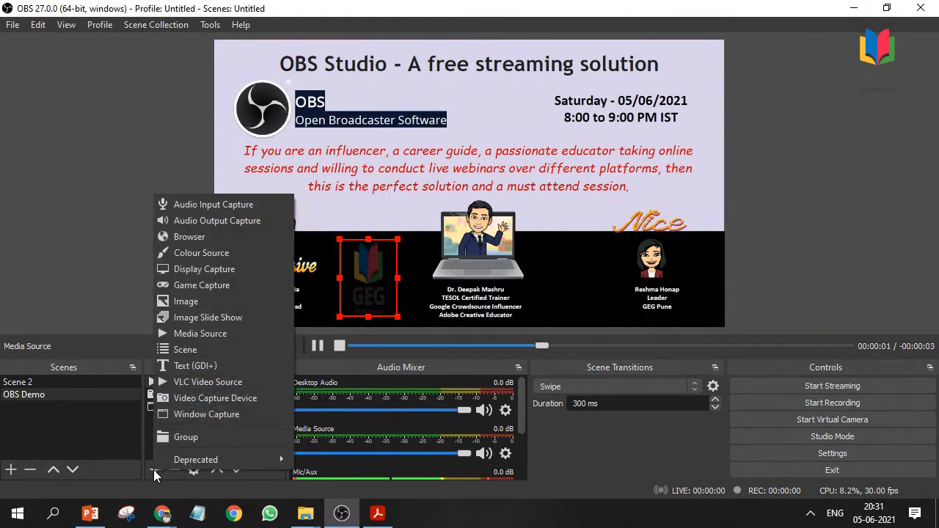
pyautogui.click(196, 335)
pyautogui.click(509, 359)
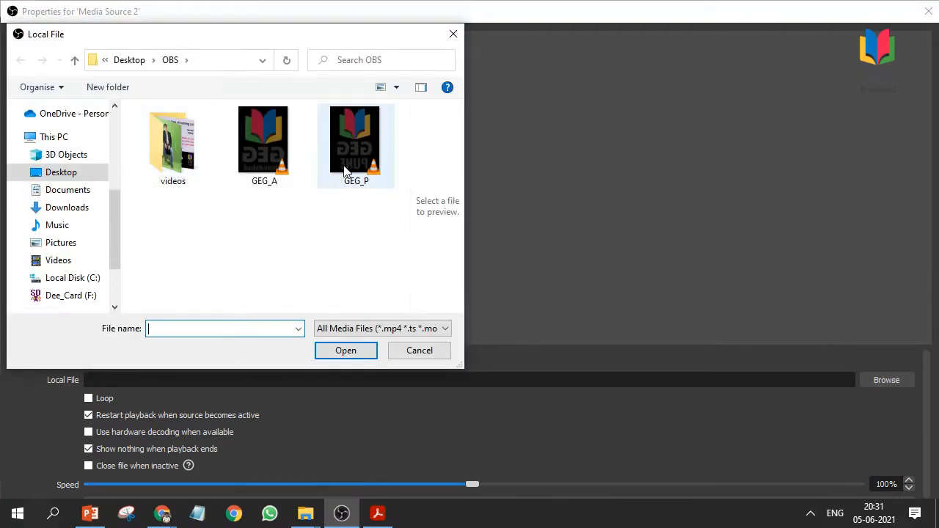
# Set the local file of Media Source 2 to GEG_P.mp4 from the desktop's OBS folder.
pyautogui.click(356, 143)
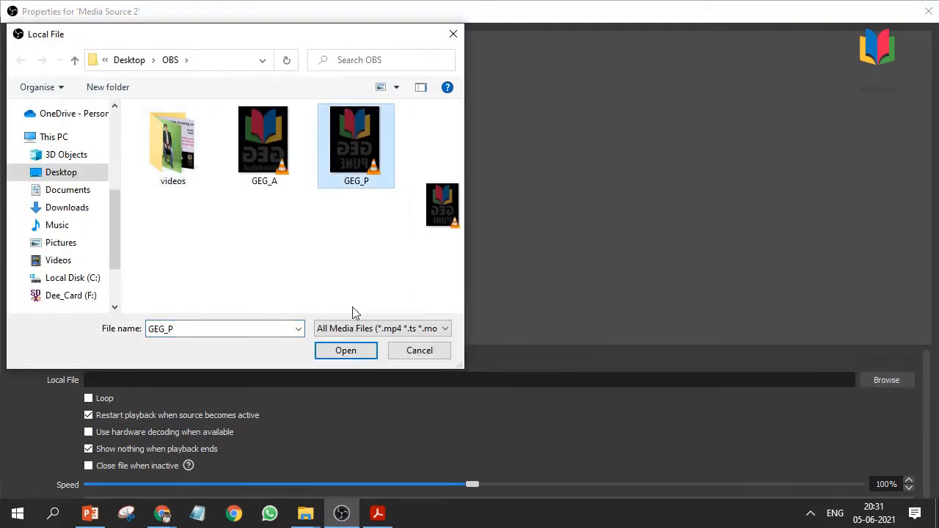
pyautogui.click(357, 350)
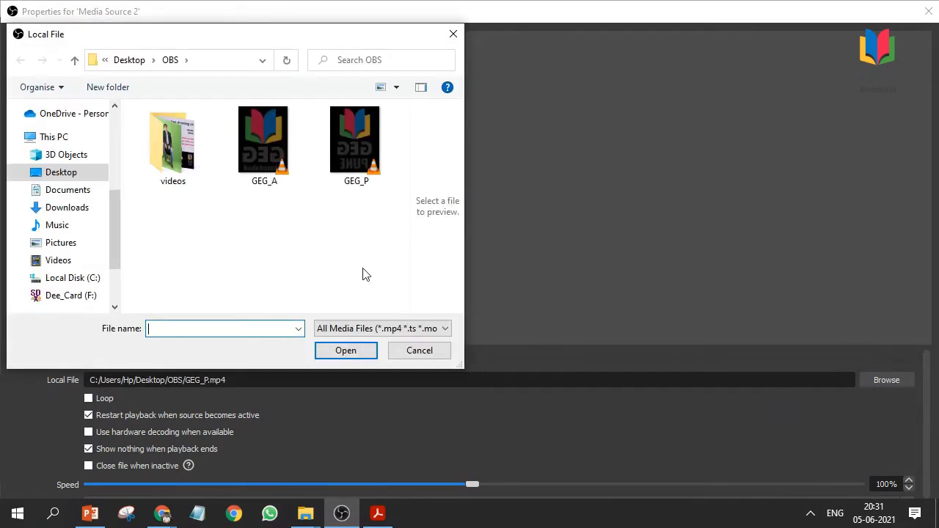
pyautogui.click(356, 143)
pyautogui.click(366, 352)
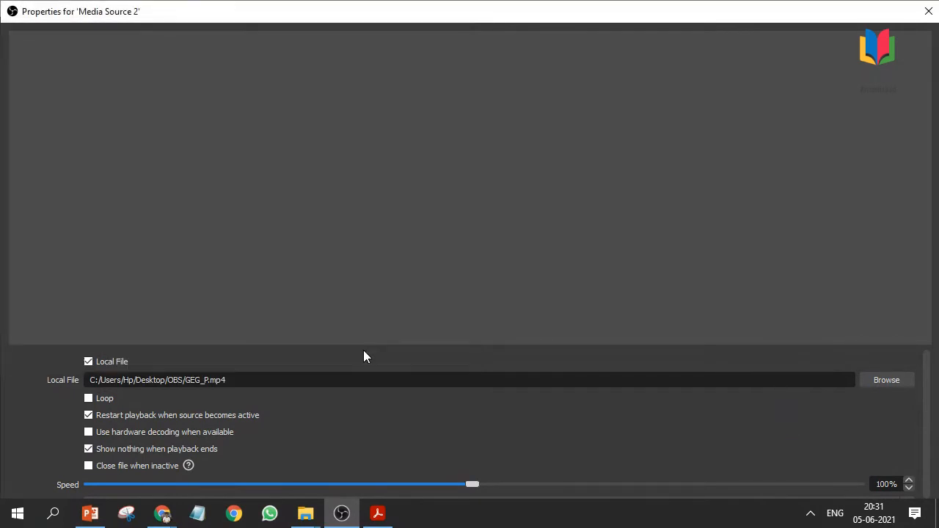
pyautogui.scroll(-1, 905, 405)
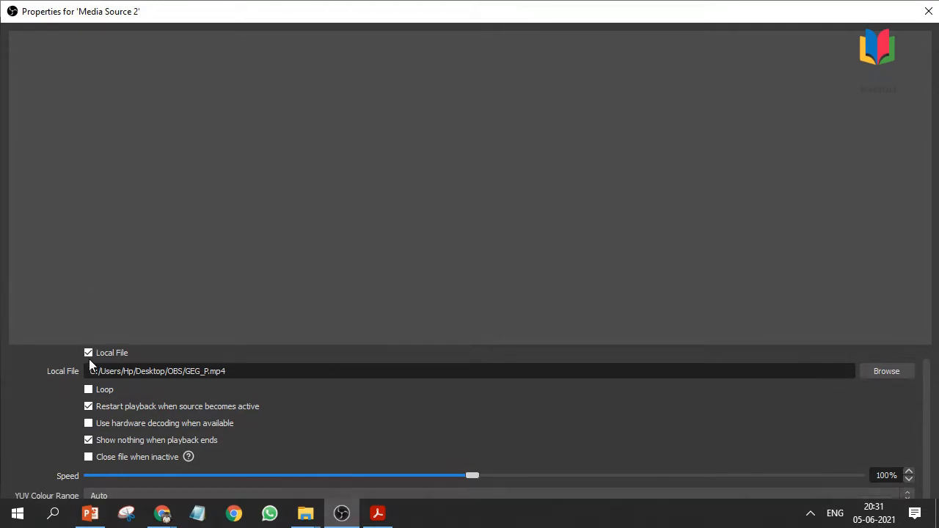
# Loop the GEG Pune logo video, then shrink it and place it on the black band between the second and third presenters.
pyautogui.click(88, 390)
pyautogui.press('Return')
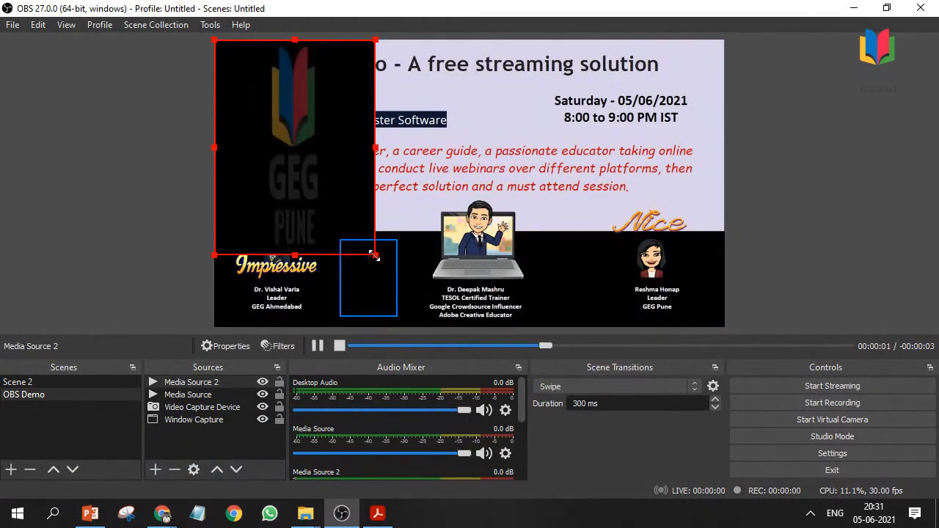
pyautogui.moveTo(377, 255); pyautogui.dragTo(272, 139)
pyautogui.moveTo(270, 98); pyautogui.dragTo(598, 283)
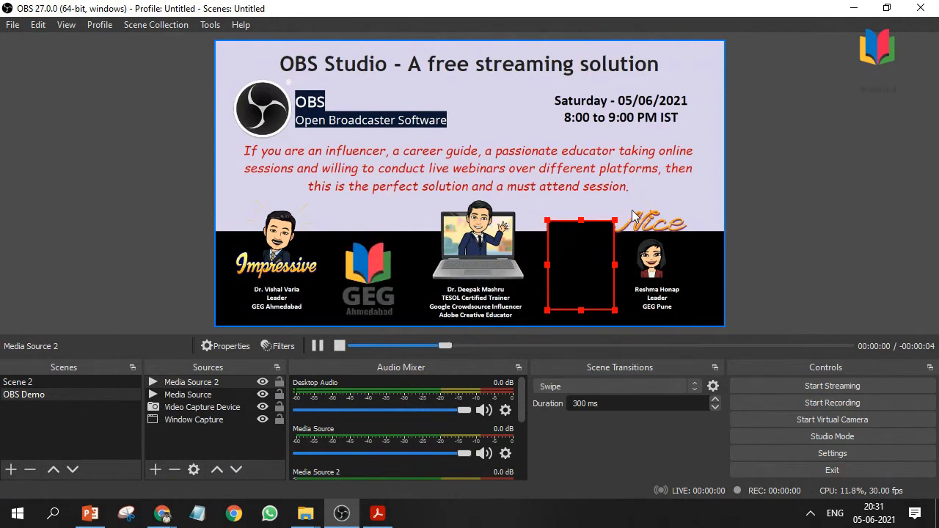
pyautogui.moveTo(614, 221); pyautogui.dragTo(604, 235)
pyautogui.moveTo(583, 270); pyautogui.dragTo(591, 268)
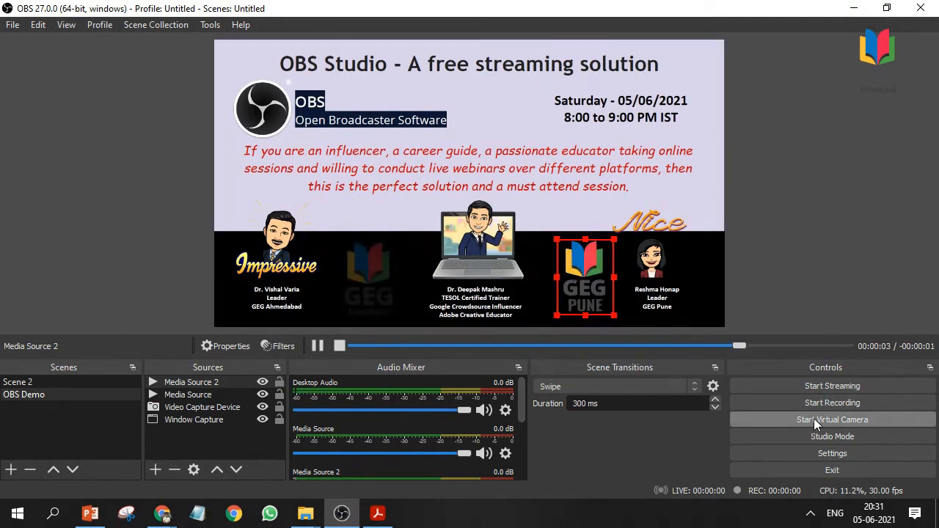
# Record a short clip of the OBS Demo scene with no source selected, and stop the recording.
pyautogui.click(828, 402)
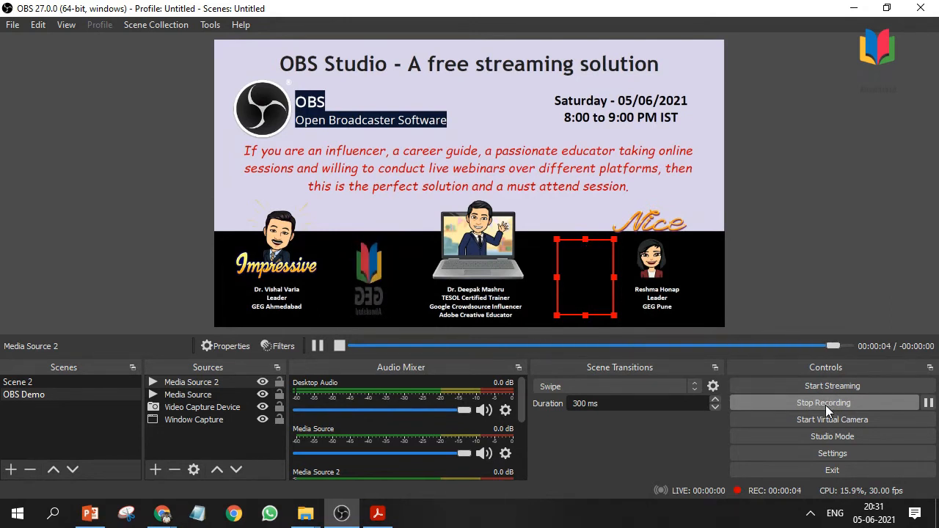
pyautogui.click(761, 316)
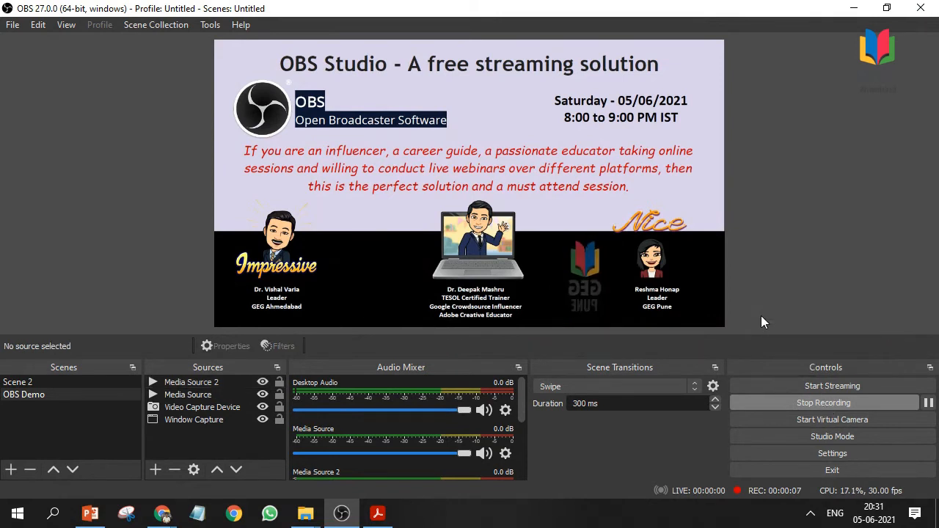
pyautogui.click(803, 404)
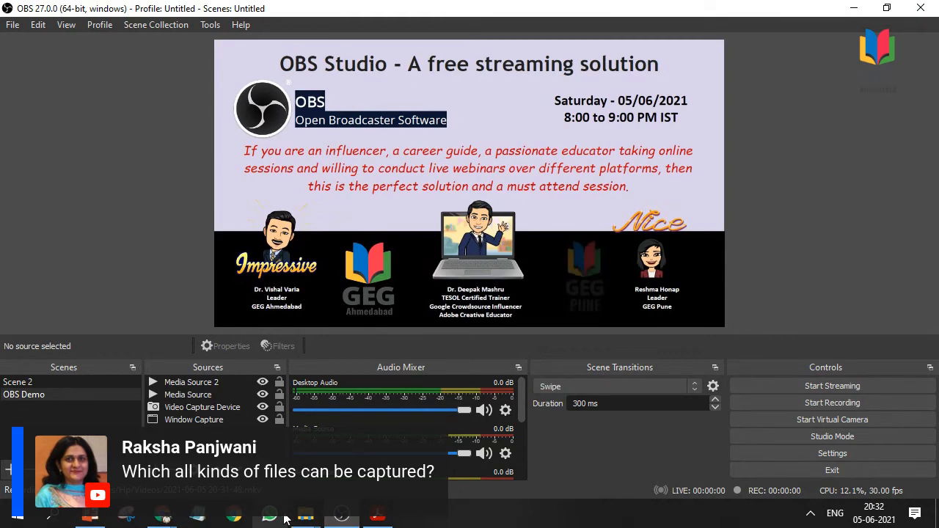
pyautogui.moveTo(306, 514)
pyautogui.click(386, 469)
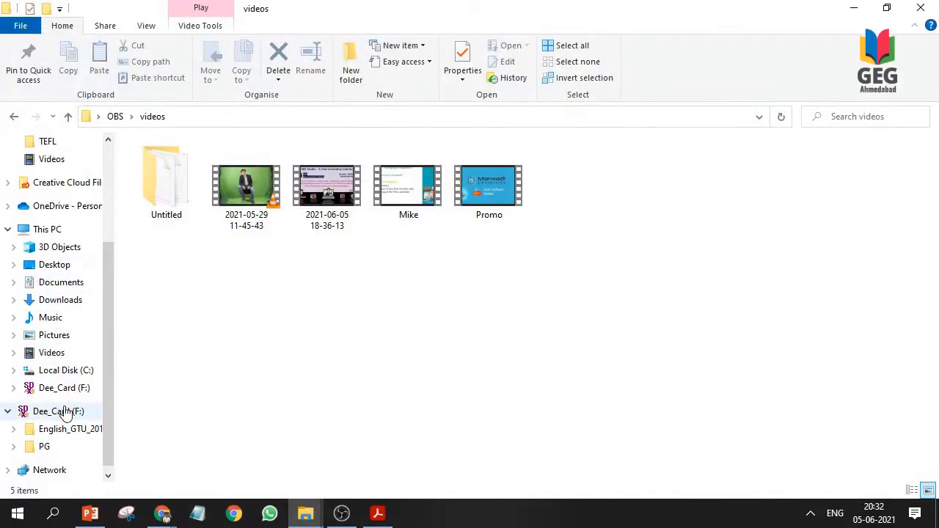
pyautogui.click(53, 355)
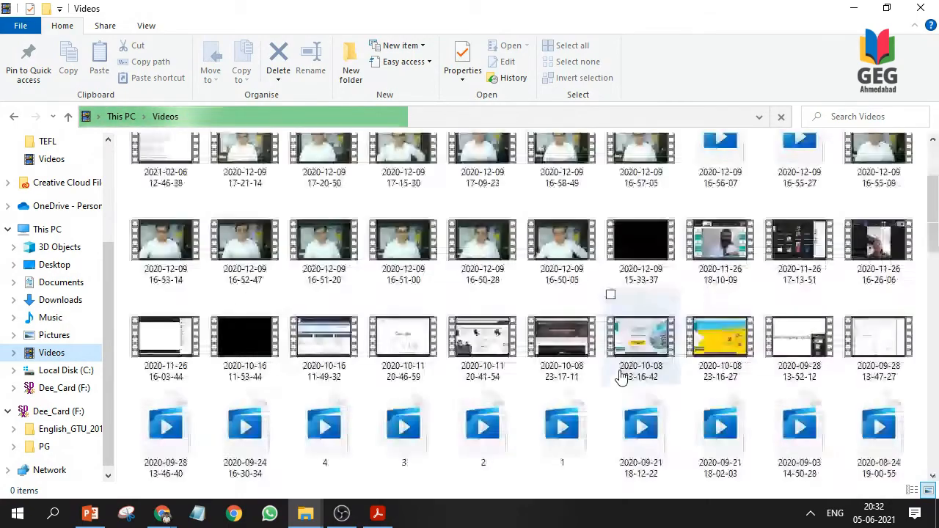
pyautogui.scroll(-10, 621, 376)
pyautogui.scroll(15, 620, 376)
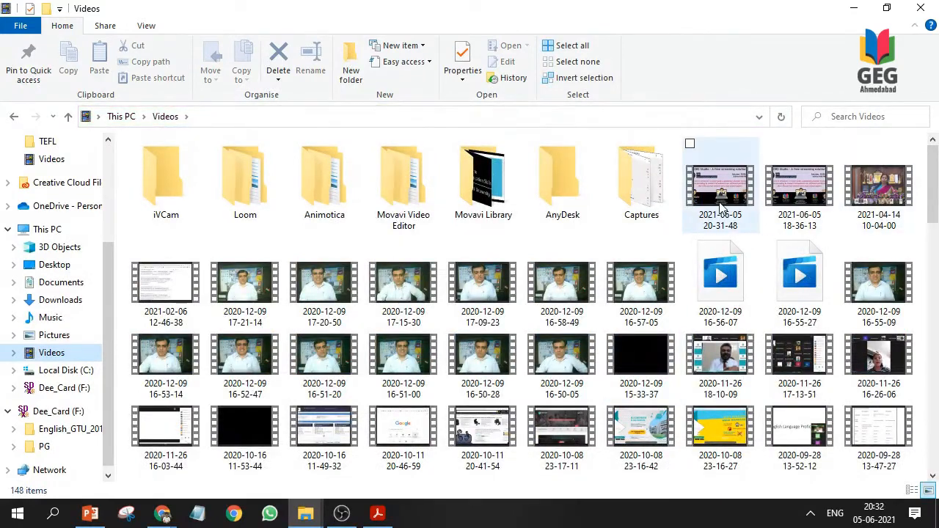
pyautogui.click(722, 209)
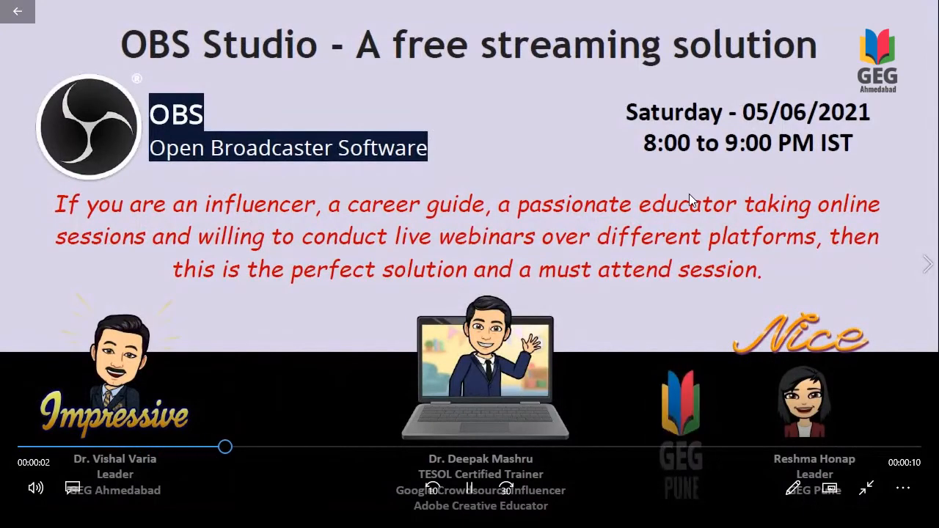
pyautogui.click(902, 168)
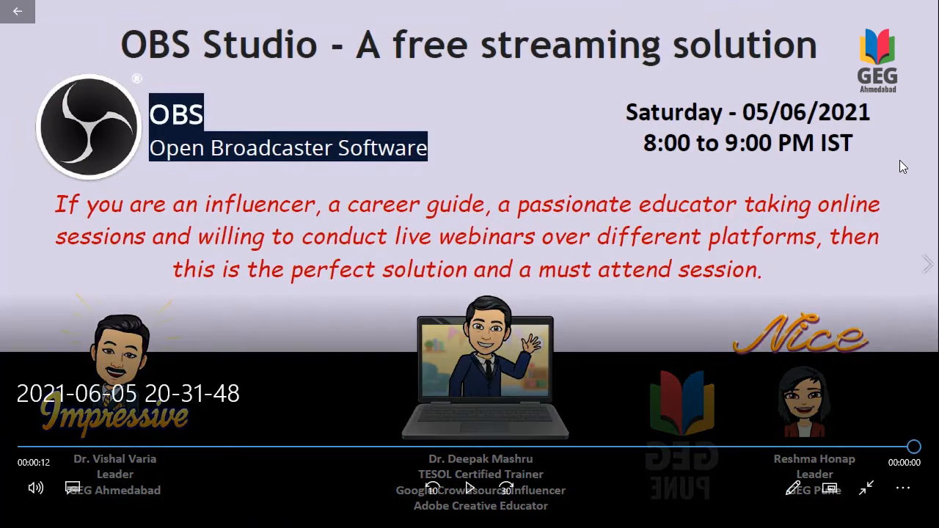
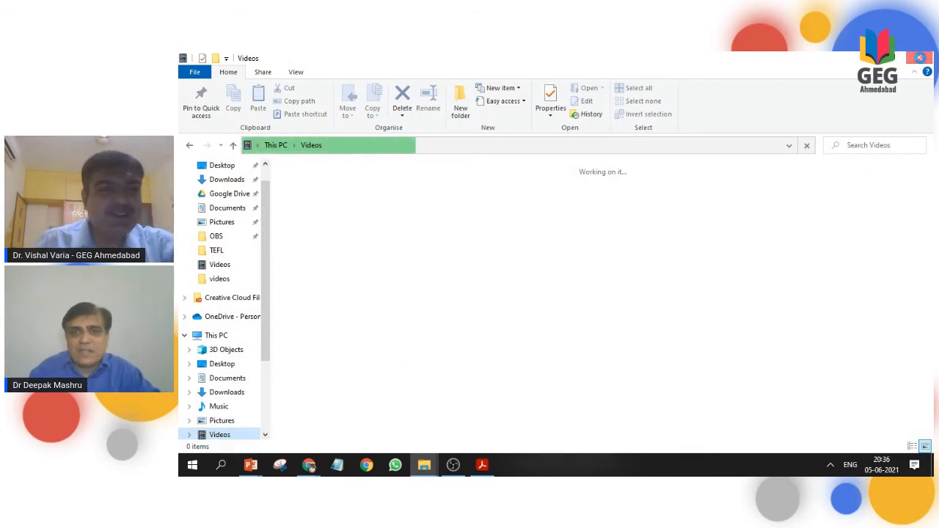
# Close the Videos folder window and switch to the StreamYard window in Google Chrome.
pyautogui.click(920, 57)
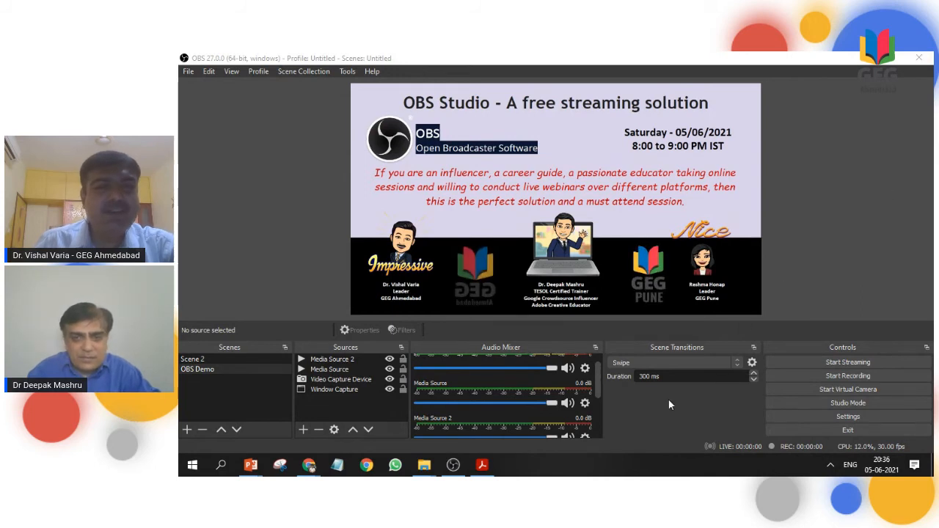
pyautogui.moveTo(599, 377); pyautogui.dragTo(597, 351)
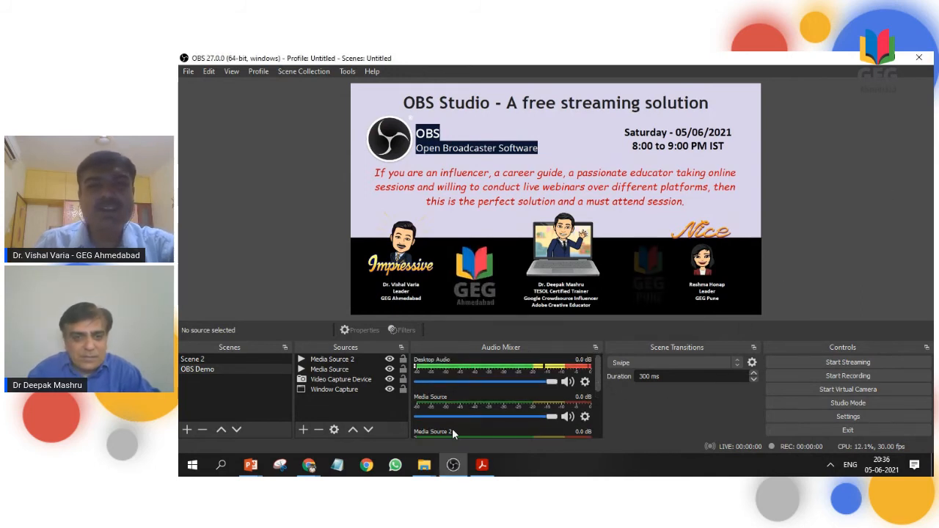
pyautogui.moveTo(309, 465)
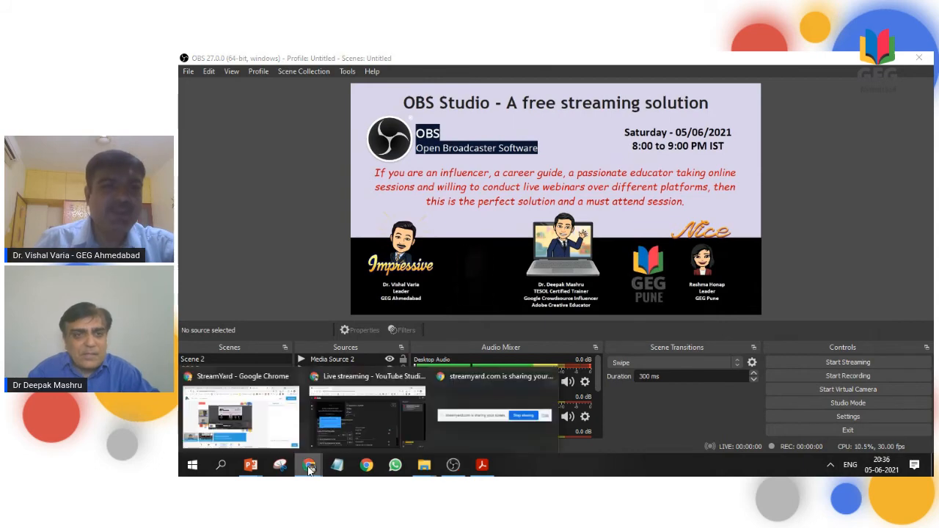
pyautogui.click(279, 434)
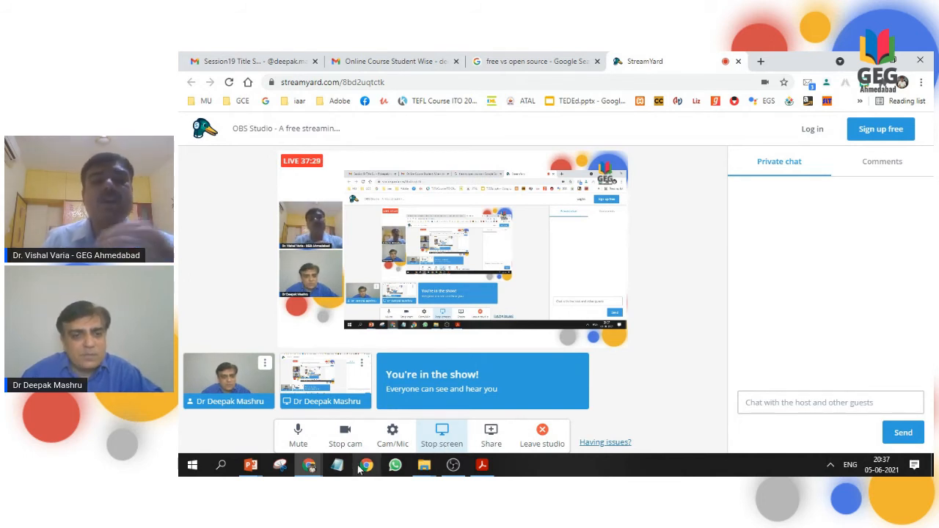
pyautogui.moveTo(420, 472)
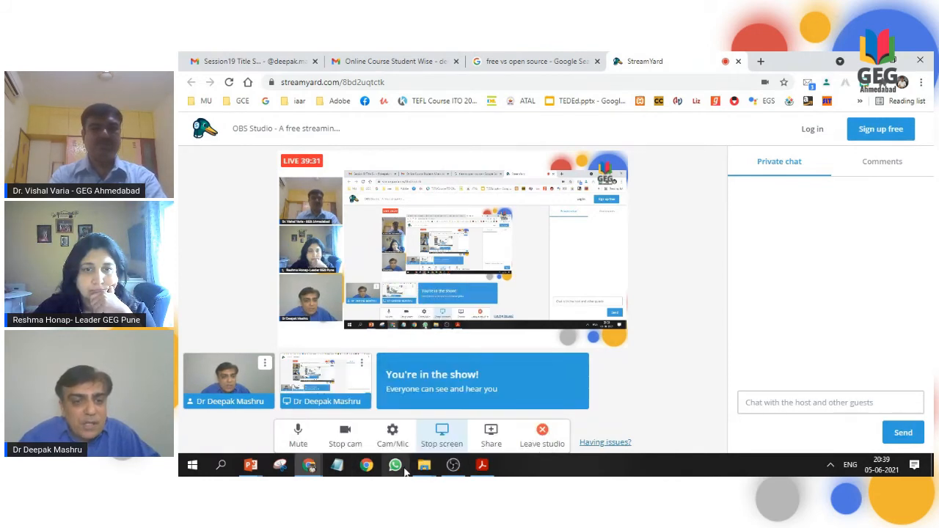
# View the videos folder inside the desktop's OBS folder in File Explorer, and return to StreamYard.
pyautogui.moveTo(424, 469)
pyautogui.click(484, 407)
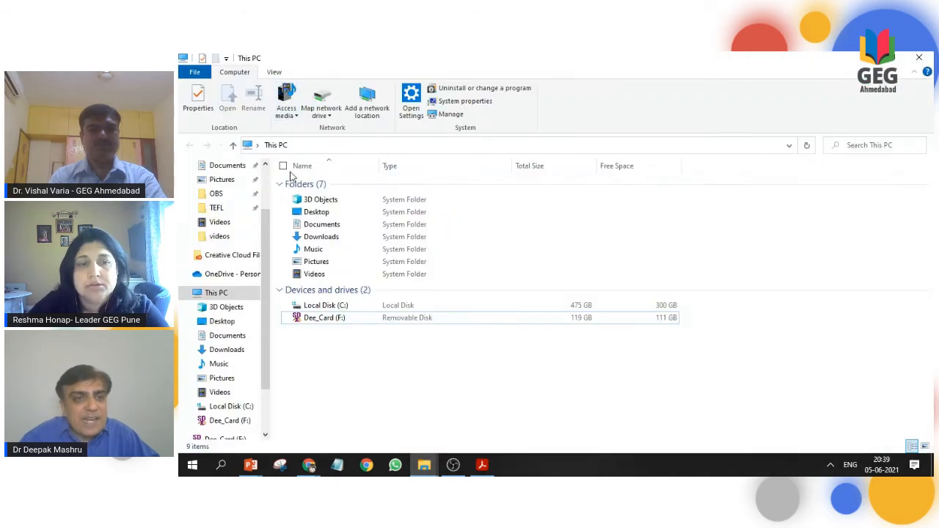
pyautogui.click(216, 194)
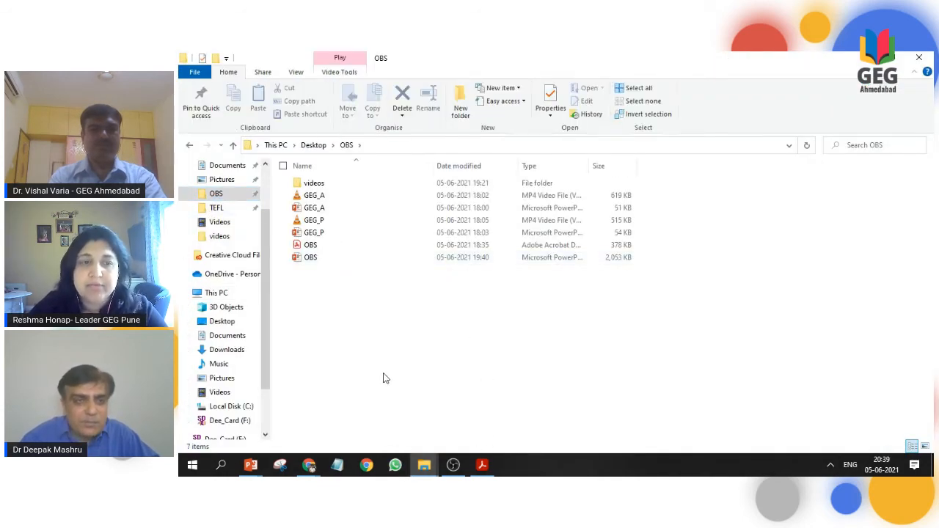
pyautogui.doubleClick(317, 183)
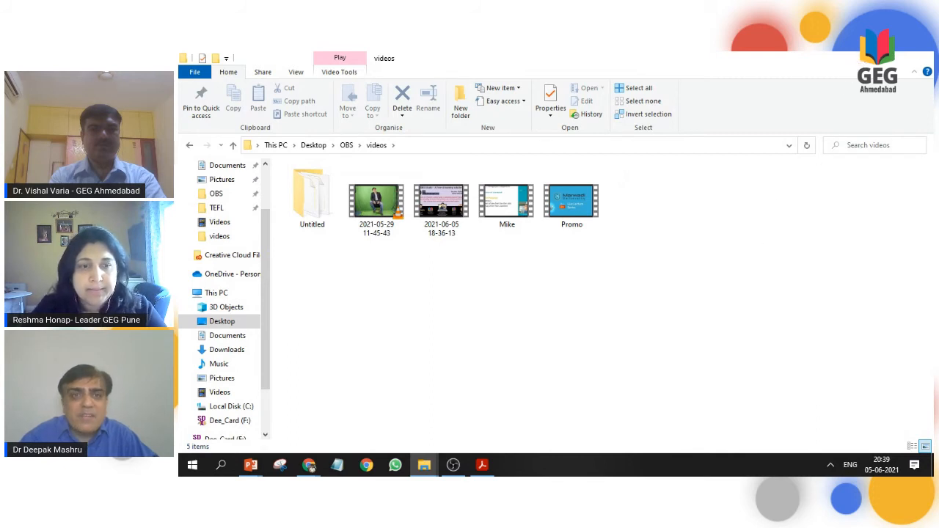
pyautogui.hotkey('alt', 'Tab')
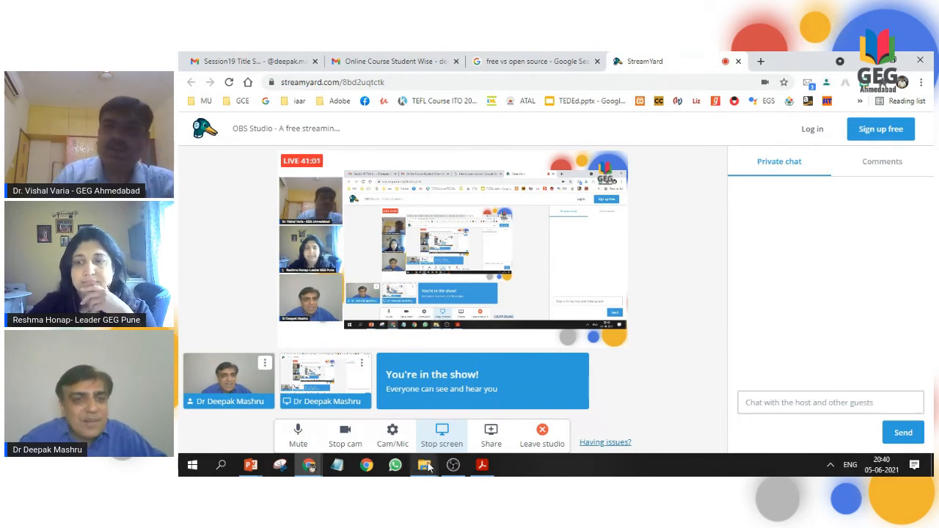
# Switch to OBS Studio and try to start streaming the OBS Demo scene.
pyautogui.moveTo(428, 468)
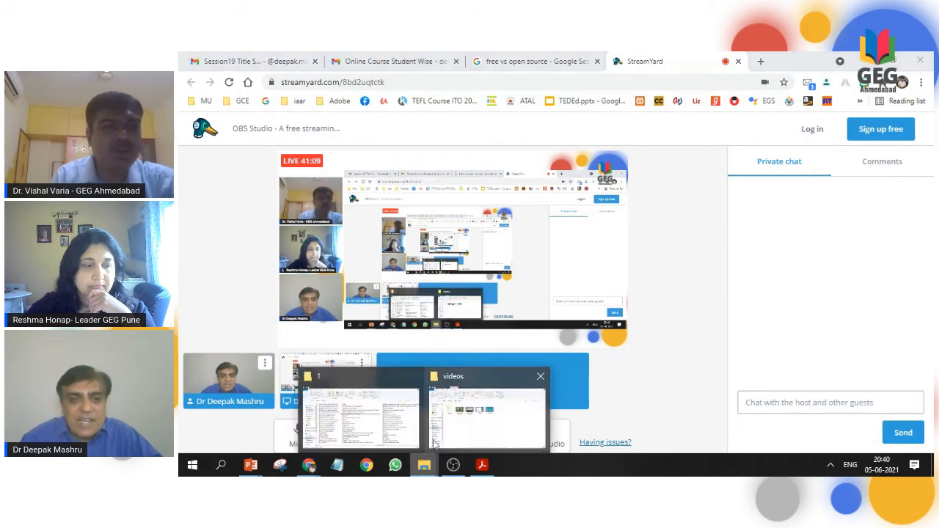
pyautogui.click(453, 465)
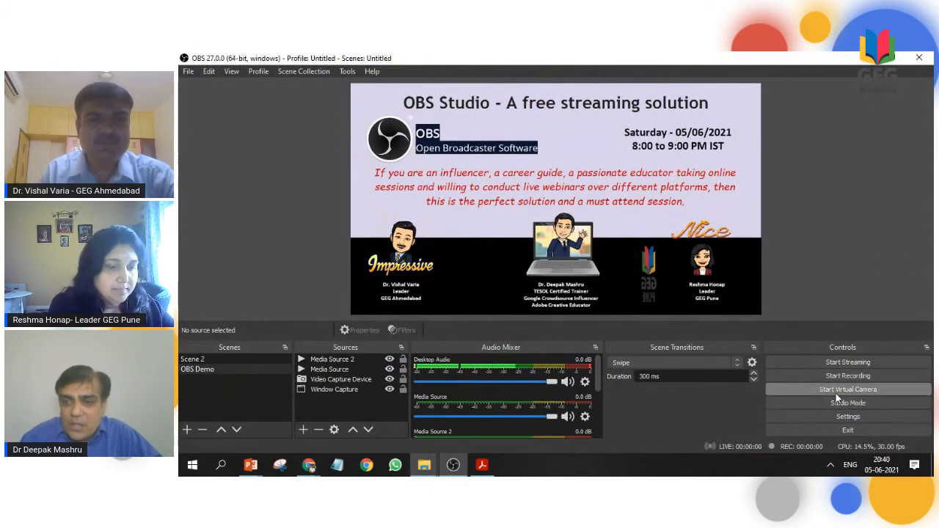
pyautogui.click(850, 363)
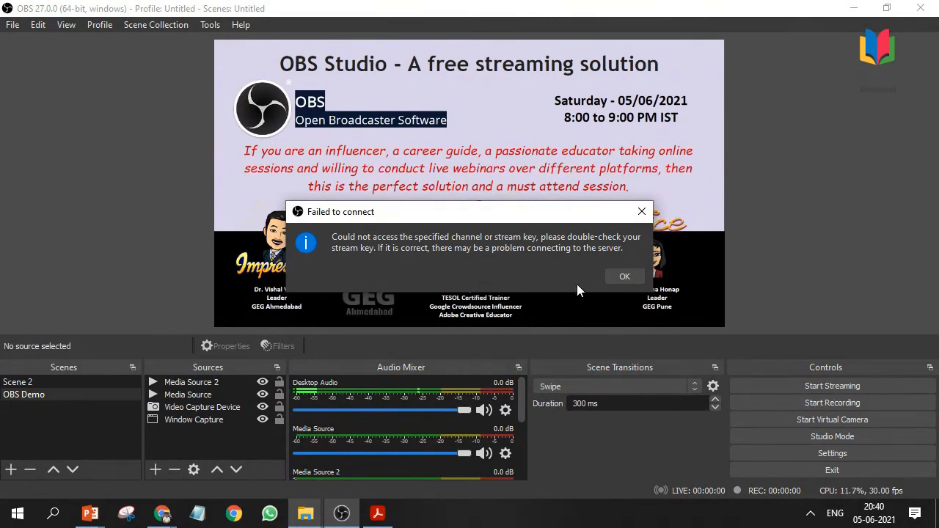
pyautogui.click(624, 277)
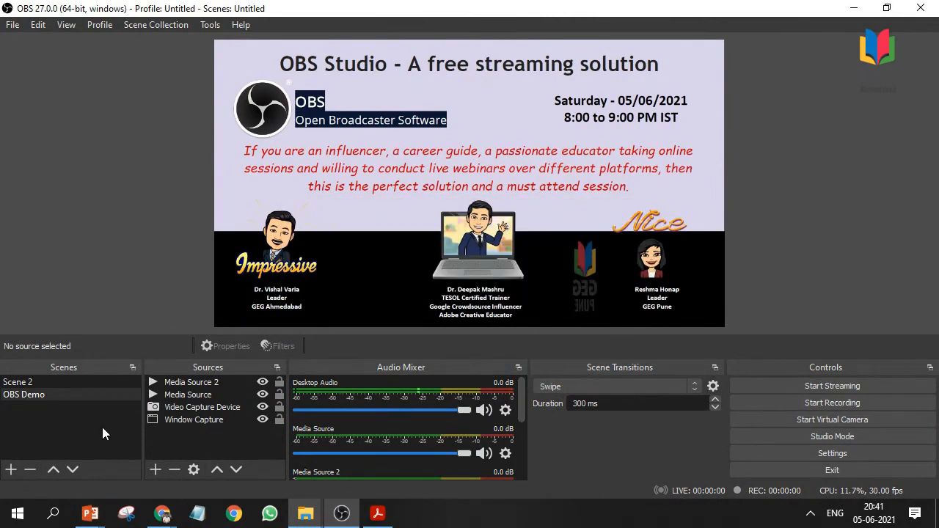
# Add a new video capture device source to the OBS Demo scene, keeping the default name "Video Capture Device 2".
pyautogui.click(155, 470)
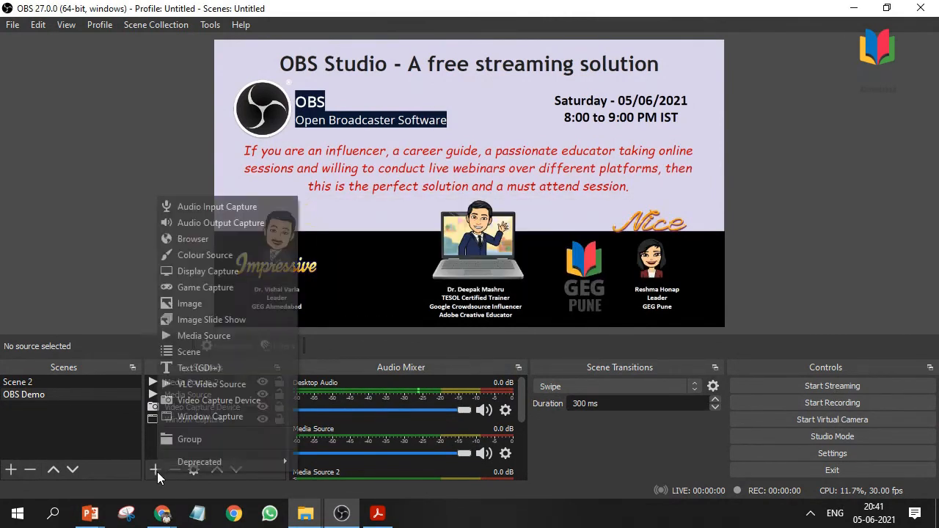
pyautogui.click(197, 402)
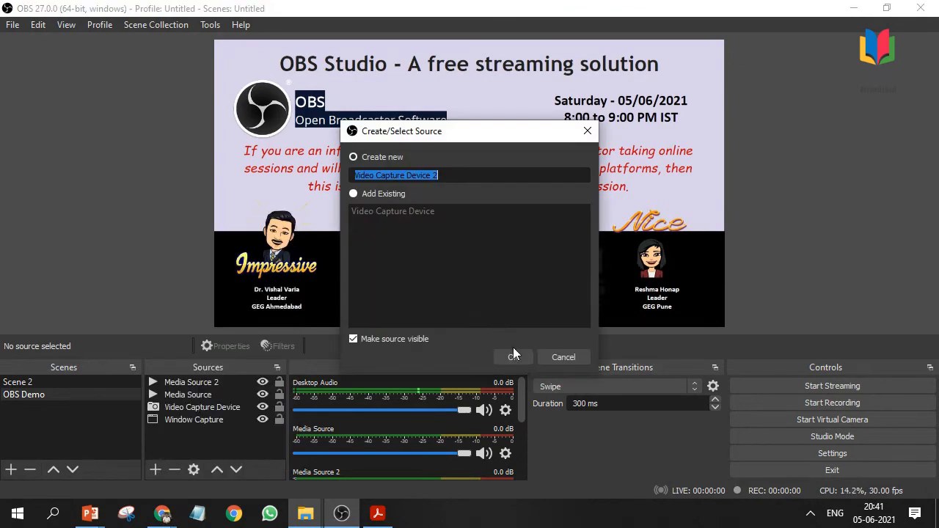
pyautogui.click(513, 356)
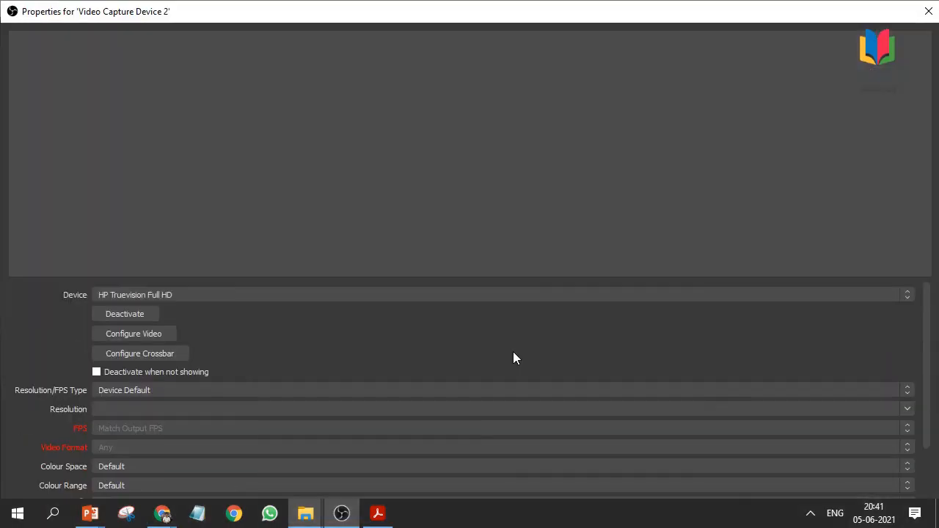
# Turn off the camera in the StreamYard browser window and return to the capture device's properties in OBS Studio.
pyautogui.click(161, 516)
pyautogui.click(94, 455)
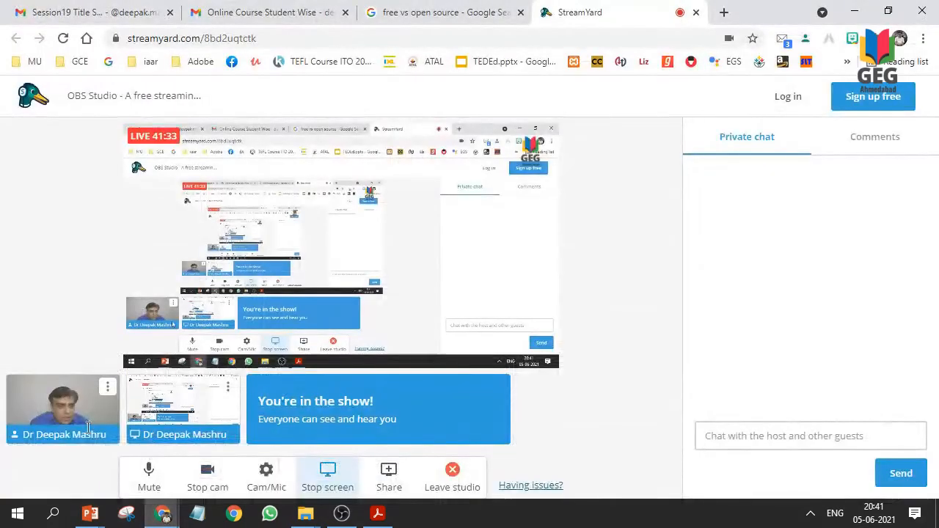
pyautogui.click(210, 480)
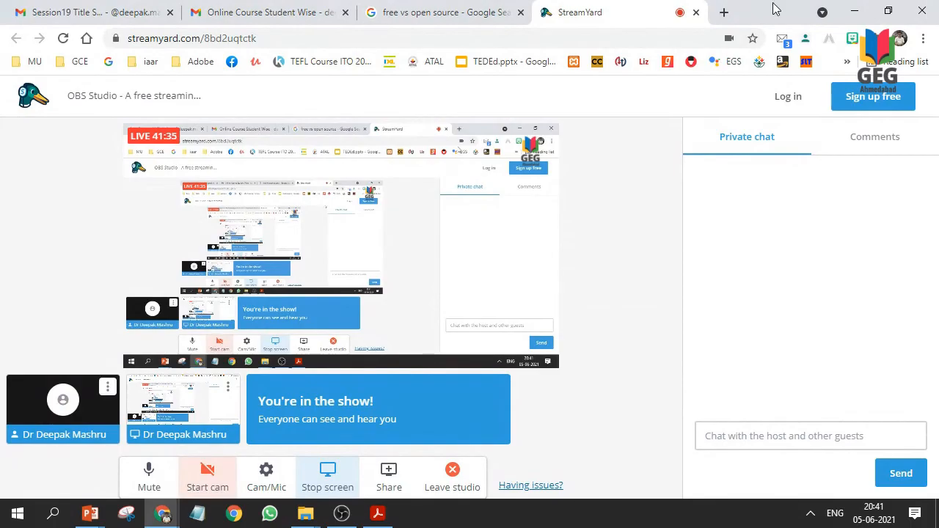
pyautogui.click(856, 13)
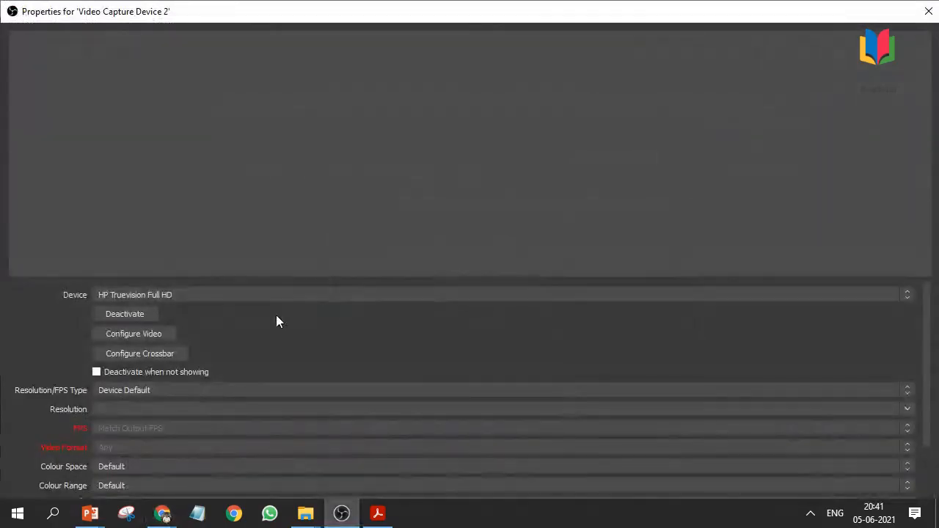
# Choose HP Truevision Full HD as the device for Video Capture Device 2 and accept its properties.
pyautogui.click(254, 295)
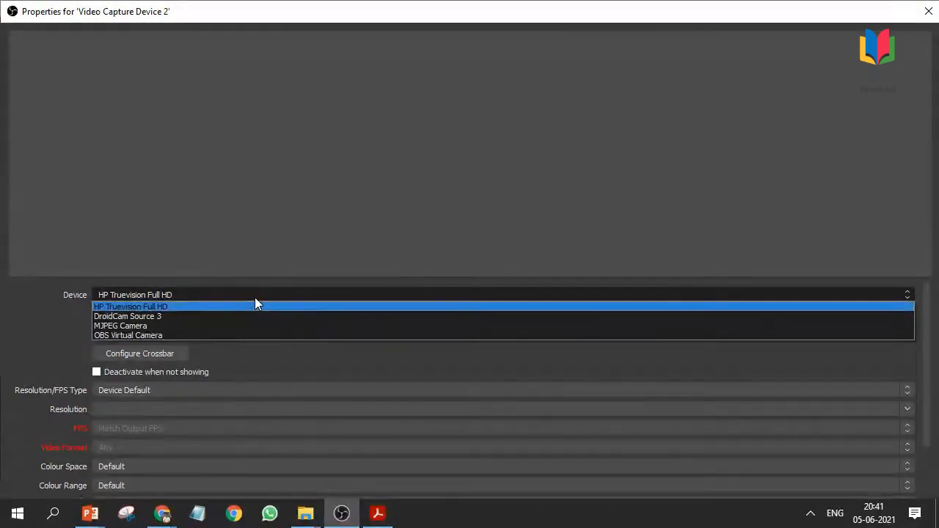
pyautogui.click(254, 307)
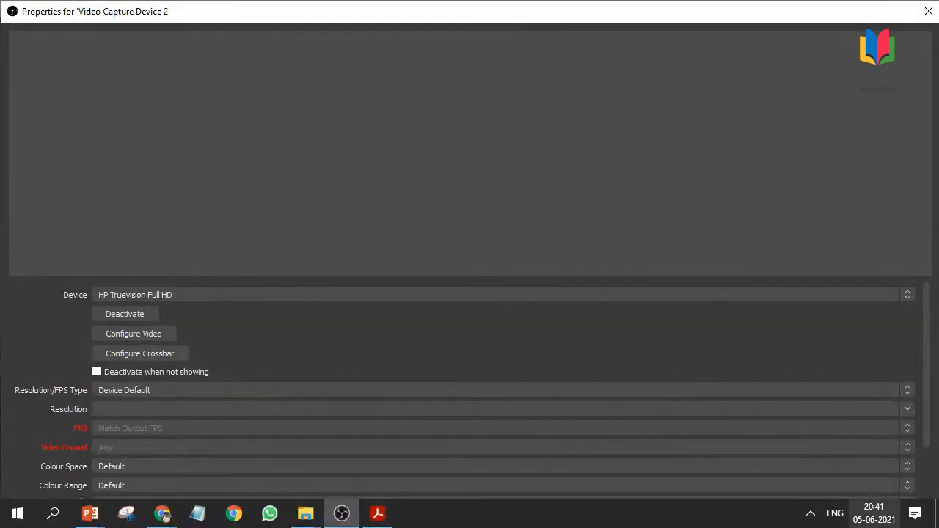
pyautogui.click(873, 495)
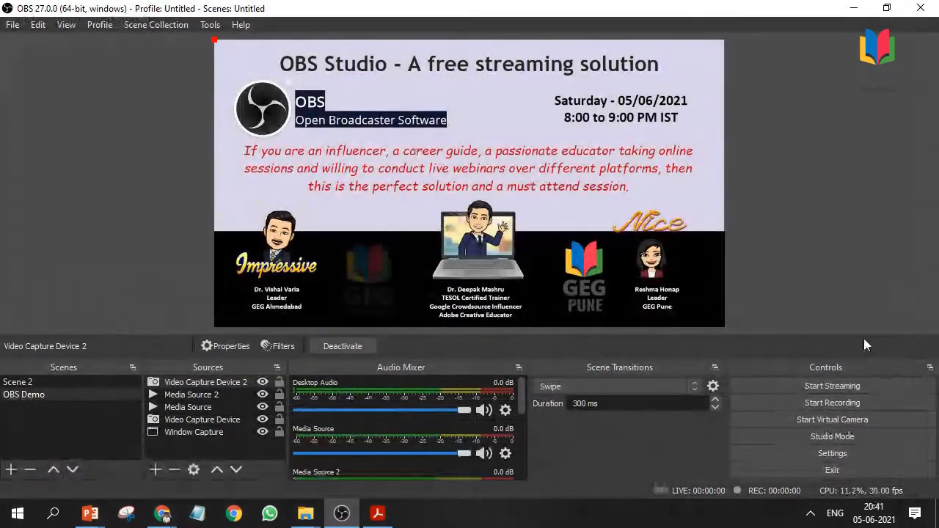
# Try again to start streaming the OBS Demo scene with Video Capture Device 2 included.
pyautogui.click(858, 387)
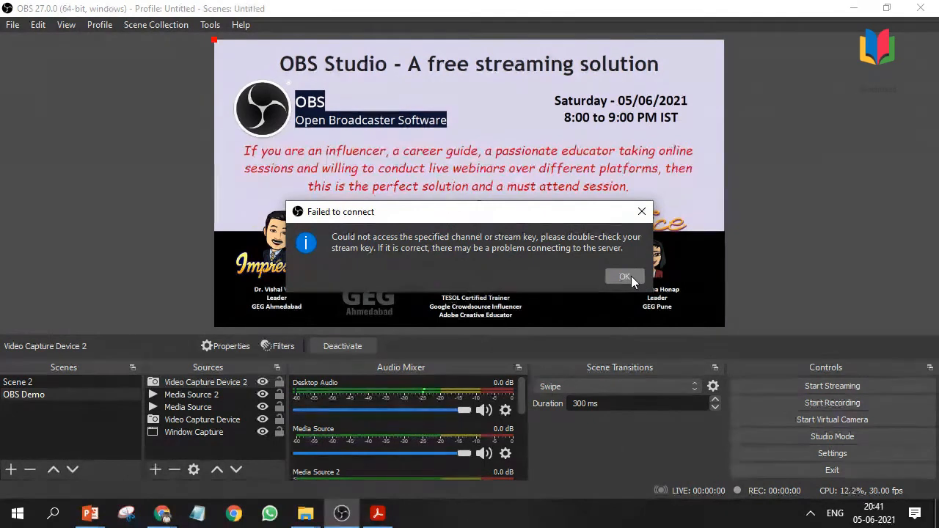
pyautogui.click(625, 277)
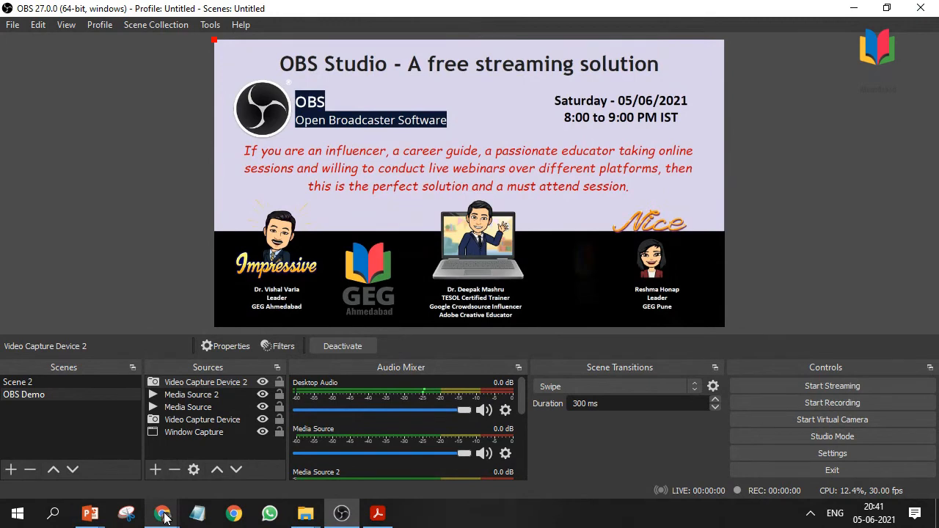
# Switch to the YouTube Studio live streaming page, reveal and copy the default stream key, and return to OBS Studio.
pyautogui.moveTo(160, 515)
pyautogui.click(273, 439)
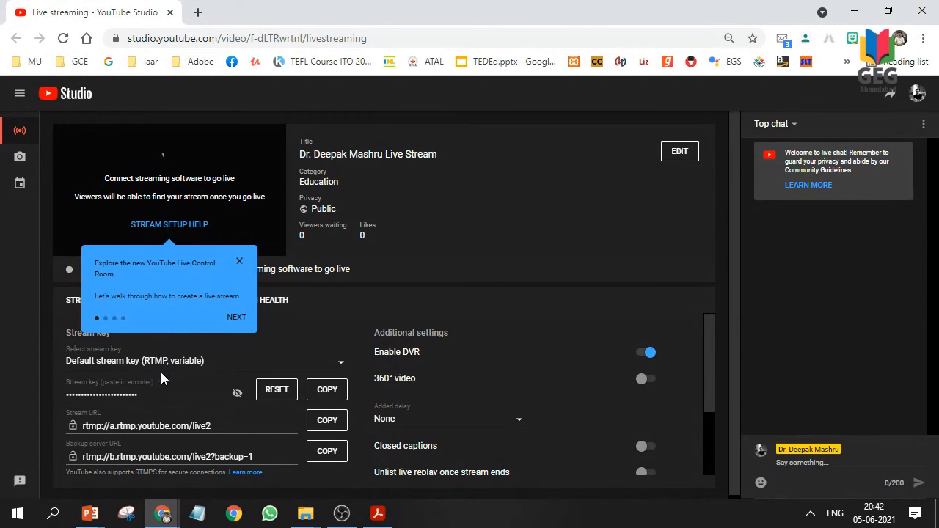
pyautogui.click(237, 395)
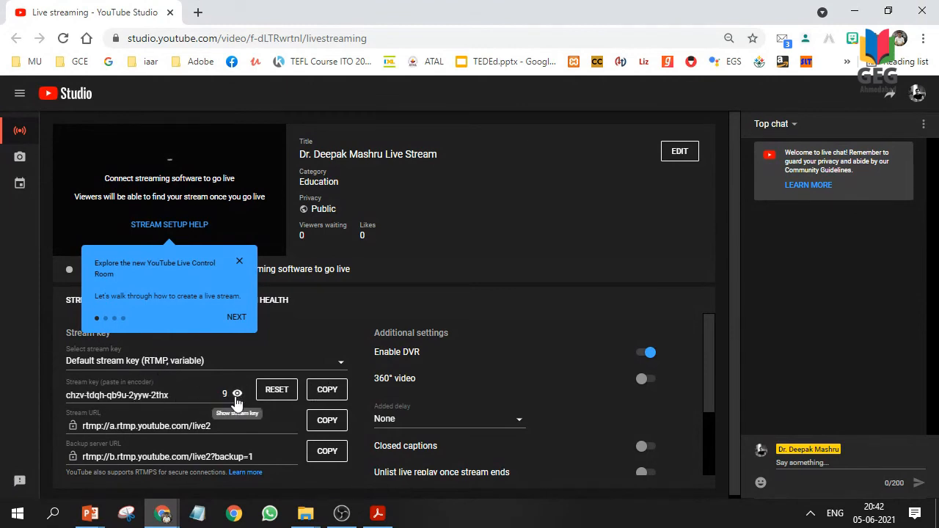
pyautogui.moveTo(67, 395); pyautogui.dragTo(176, 397)
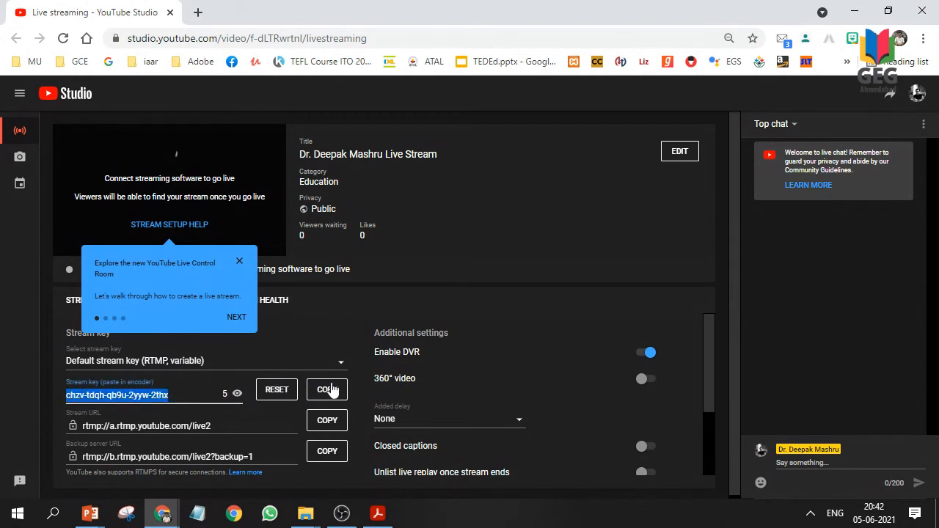
pyautogui.click(329, 390)
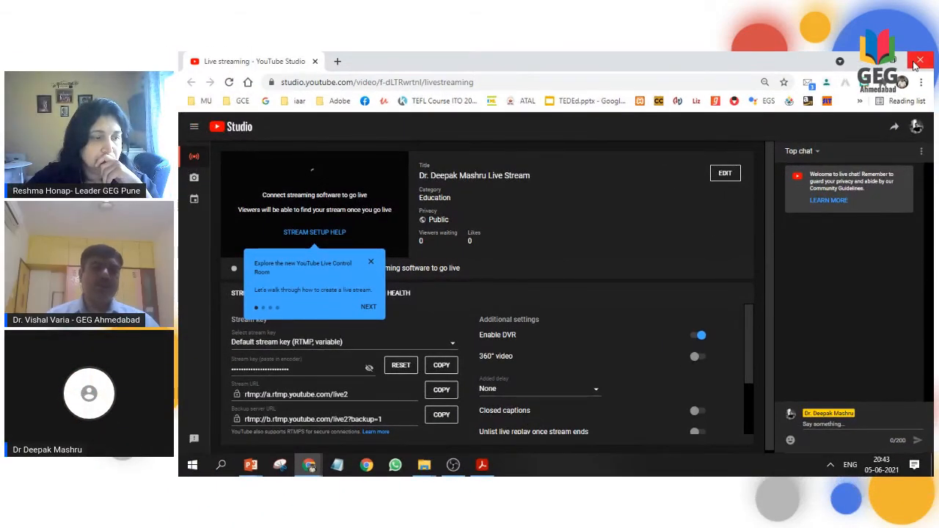
pyautogui.hotkey('alt', 'Tab')
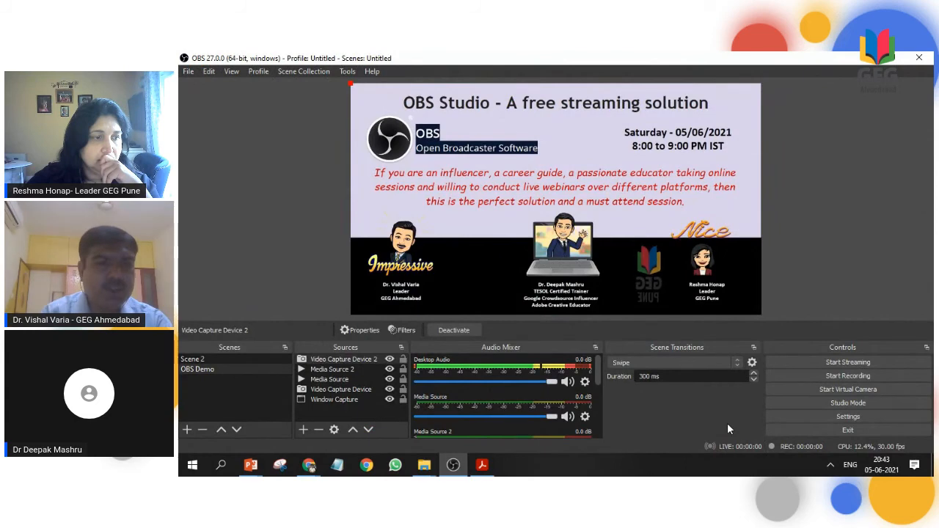